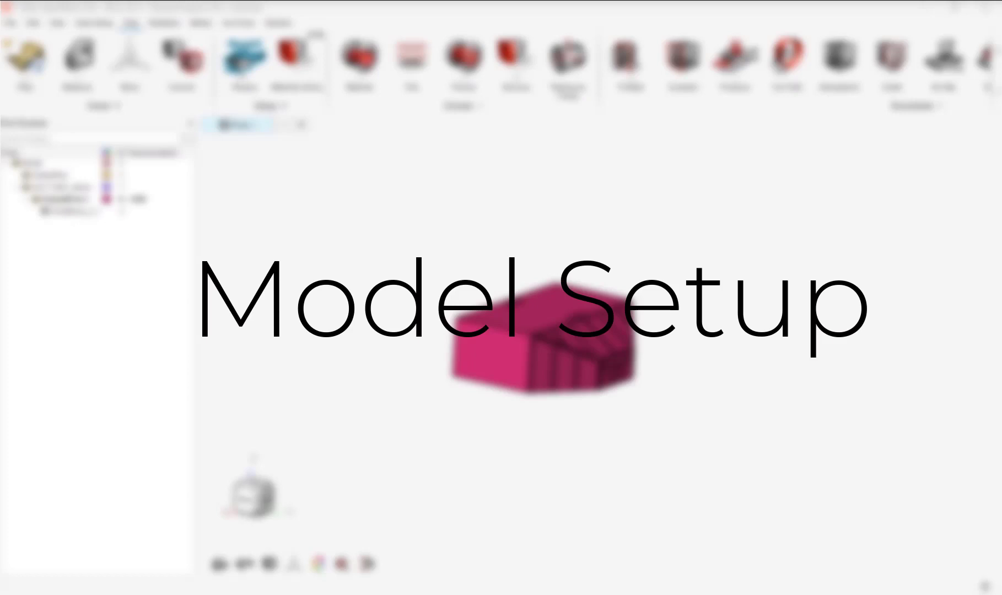
# Make the physics transient with a 1.0 time step and 30.0 final time, laminar, with heat transfer on
pyautogui.click(243, 61)
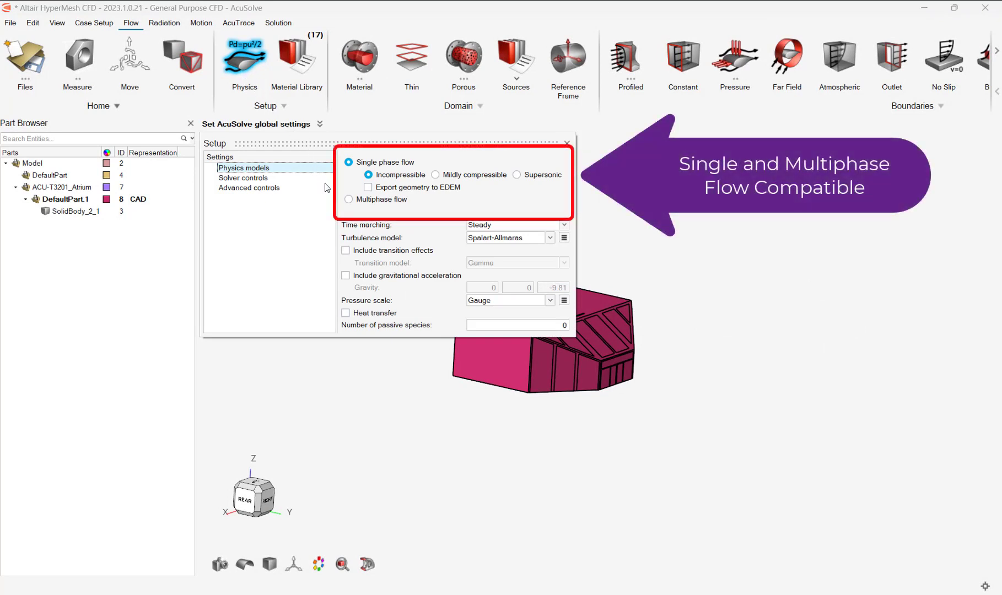
pyautogui.click(501, 224)
pyautogui.click(501, 243)
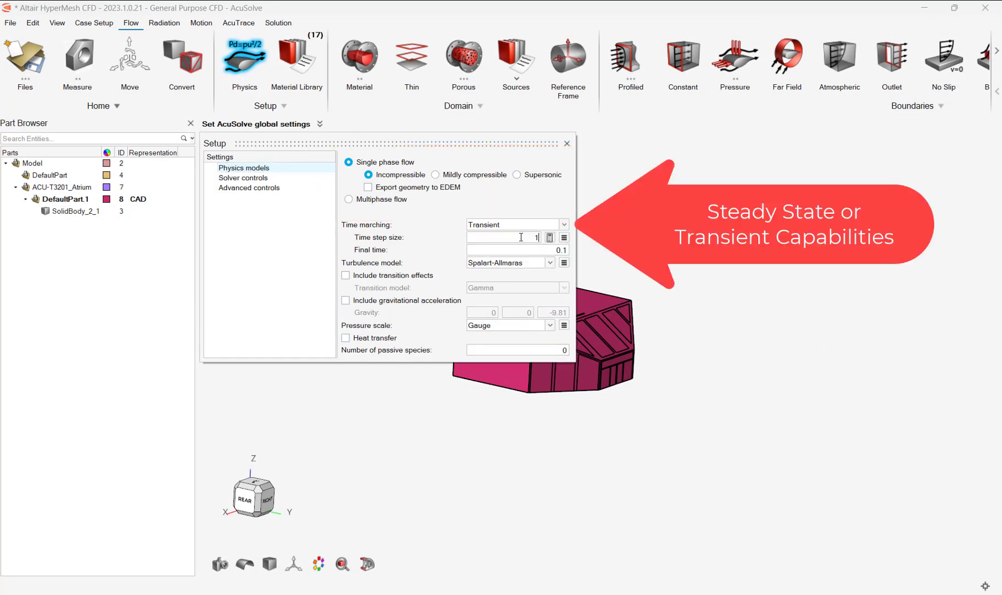
pyautogui.click(532, 251)
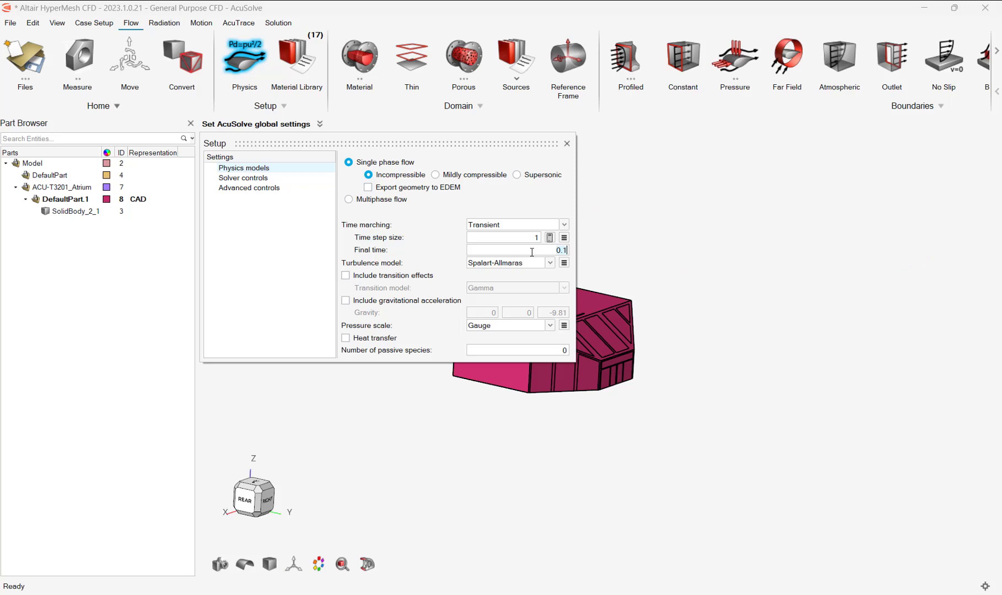
pyautogui.click(485, 262)
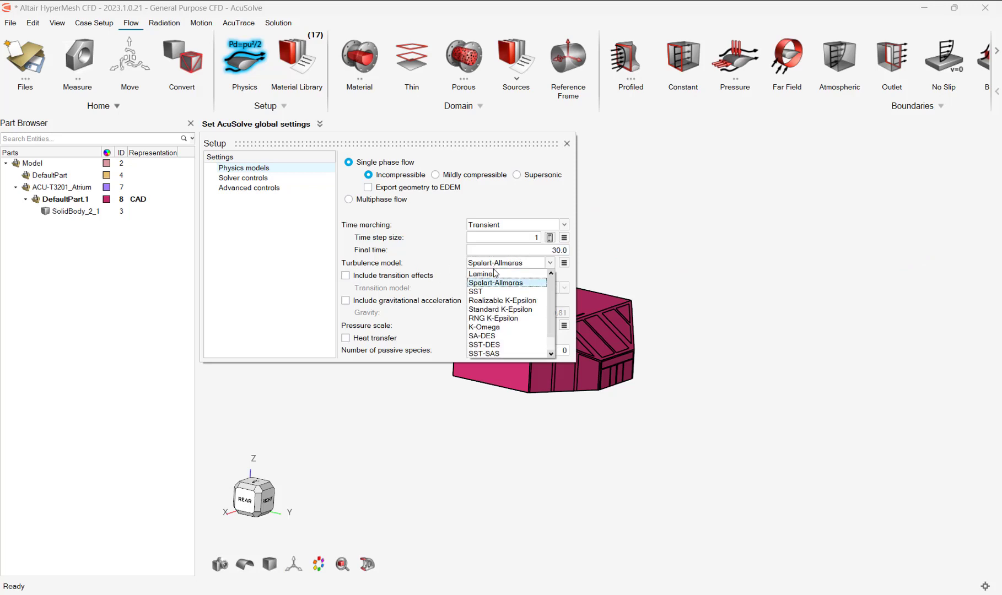
pyautogui.click(496, 276)
pyautogui.click(384, 313)
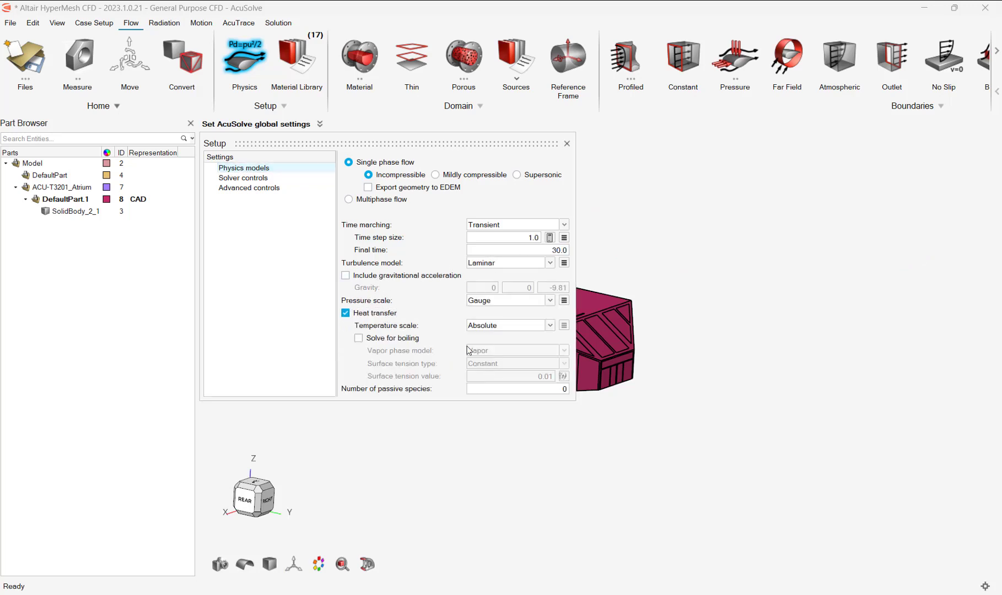
pyautogui.click(567, 143)
# Assign Air as the material of the atrium fluid volume
pyautogui.click(358, 59)
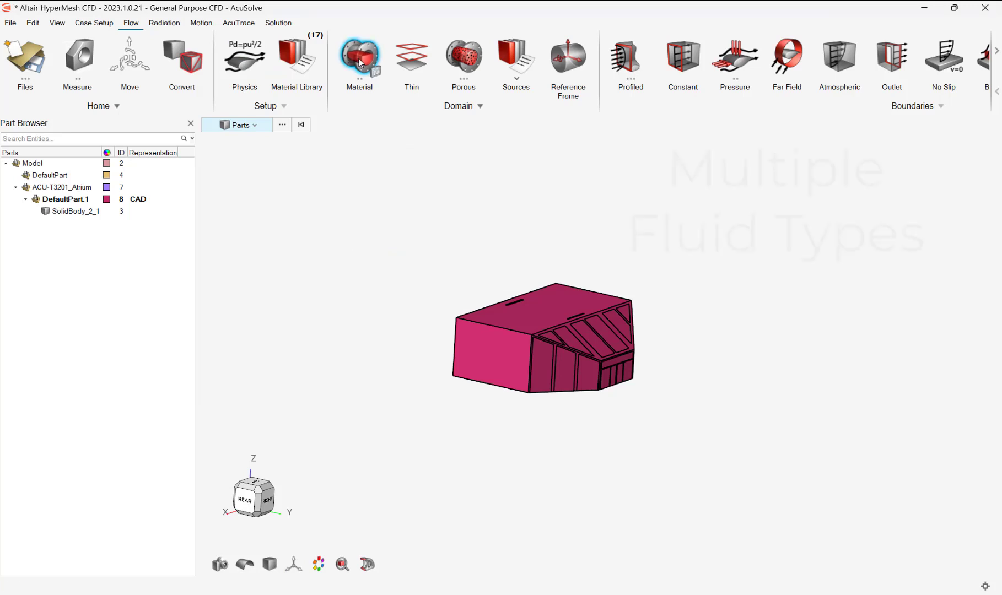
pyautogui.click(526, 345)
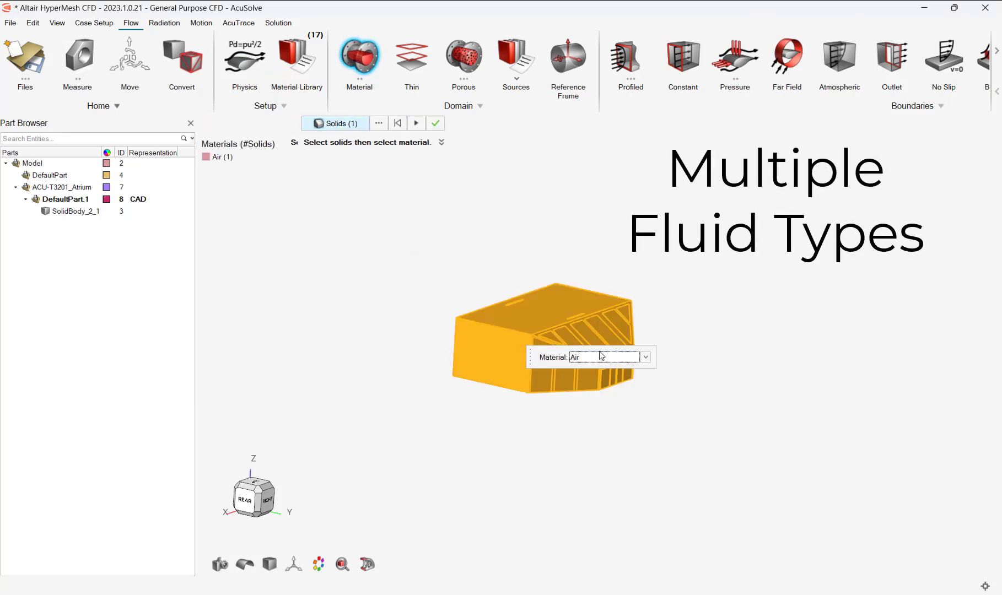
pyautogui.click(603, 357)
pyautogui.click(604, 357)
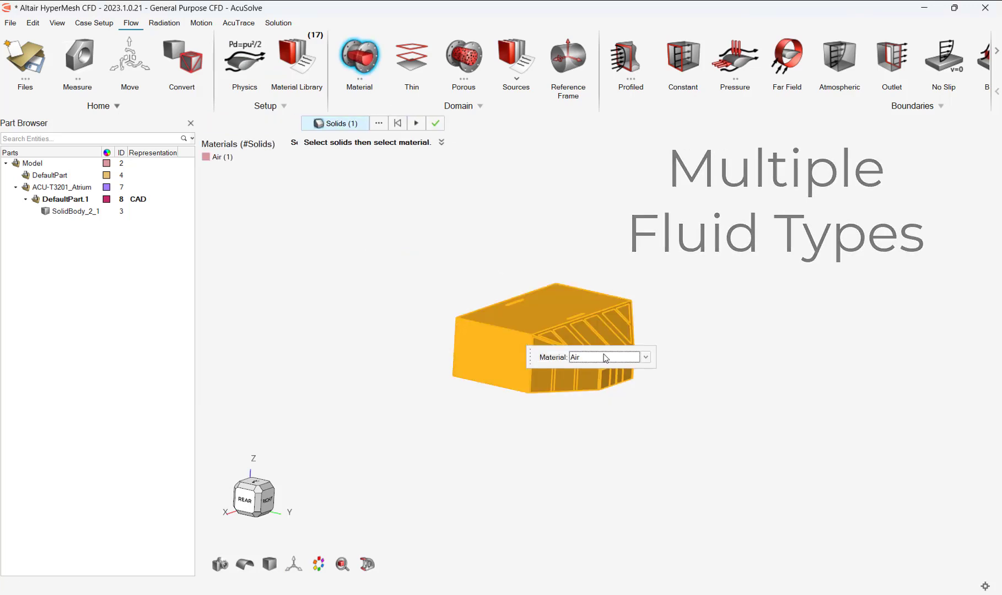
pyautogui.click(435, 123)
# Select the side, roof, lower front and right frame surfaces as a thin solid
pyautogui.click(416, 69)
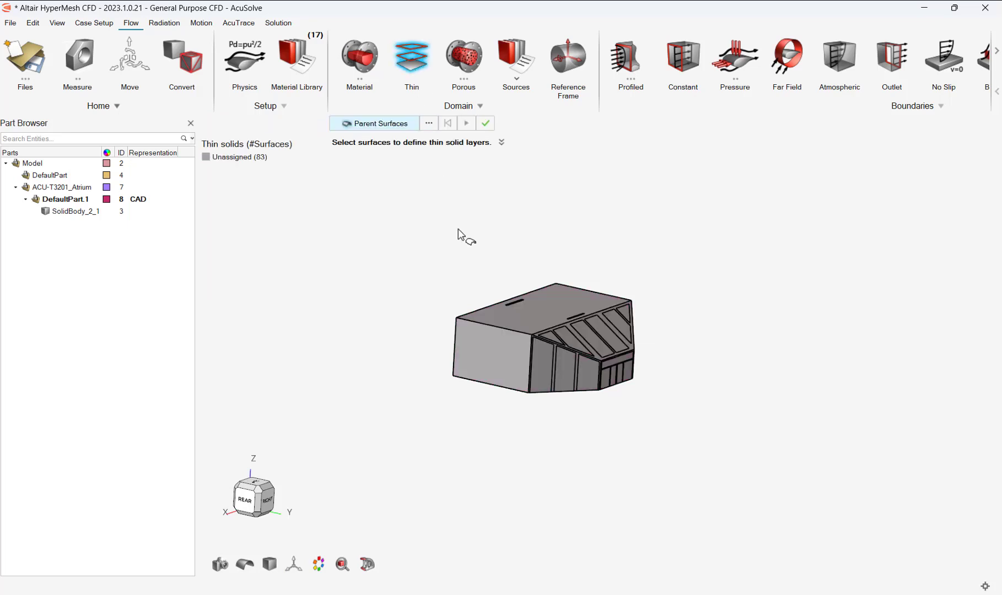
pyautogui.scroll(3, 584, 378)
pyautogui.scroll(3, 585, 378)
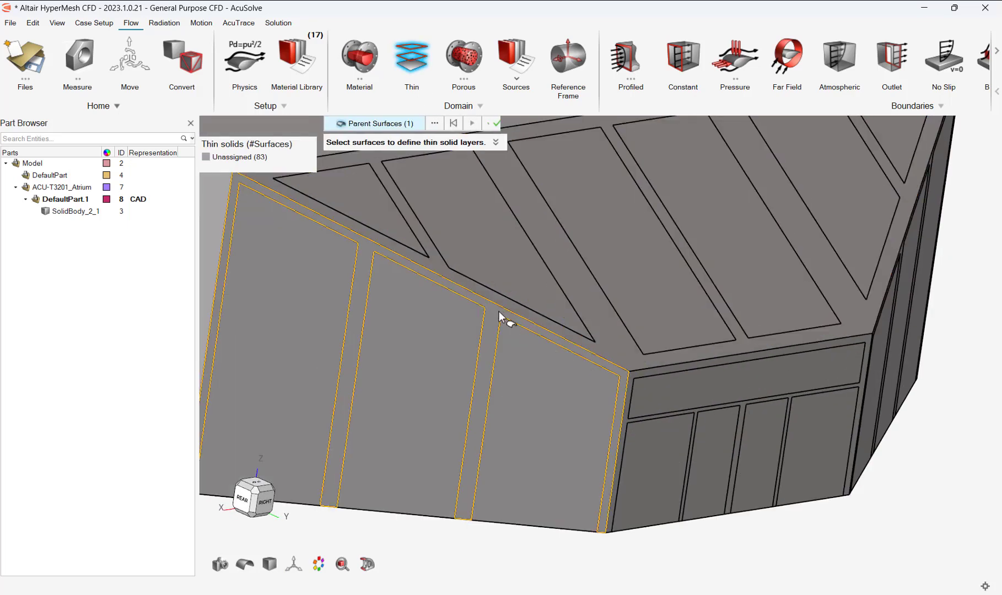
pyautogui.click(499, 311)
pyautogui.scroll(-3, 491, 326)
pyautogui.scroll(3, 491, 326)
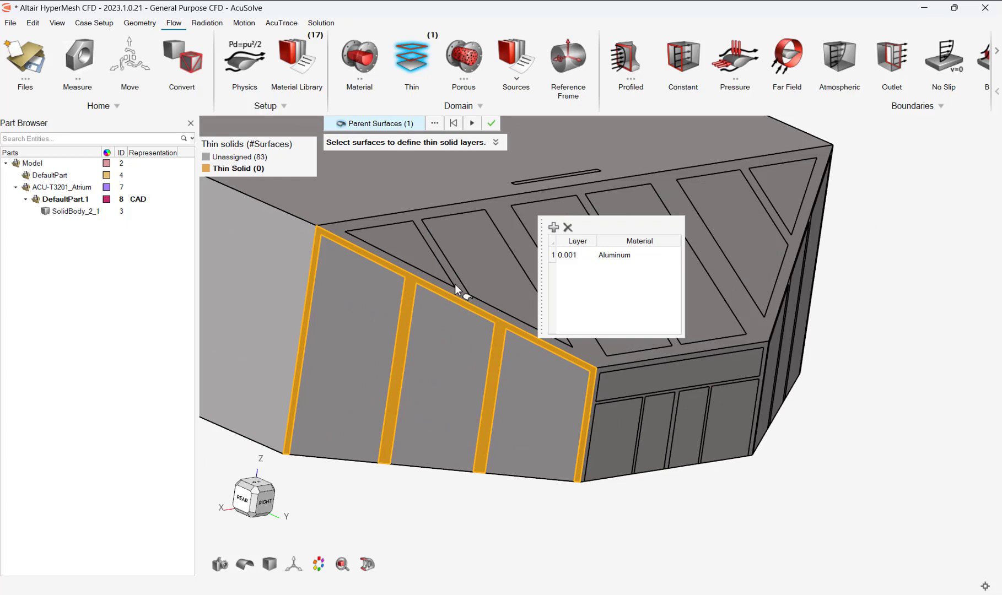
pyautogui.click(455, 285)
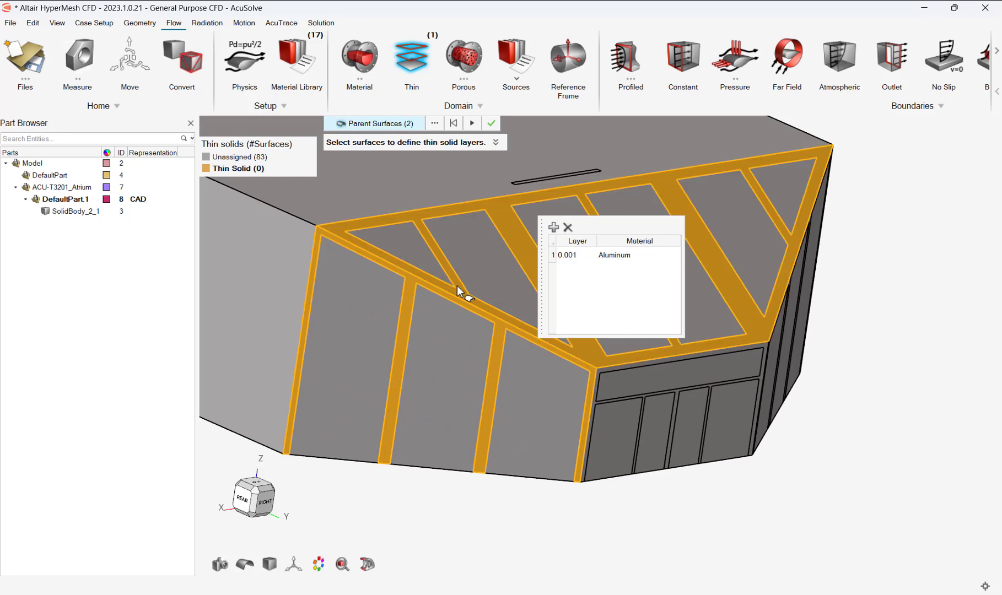
pyautogui.click(609, 366)
pyautogui.moveTo(843, 418); pyautogui.dragTo(756, 410, button='right')
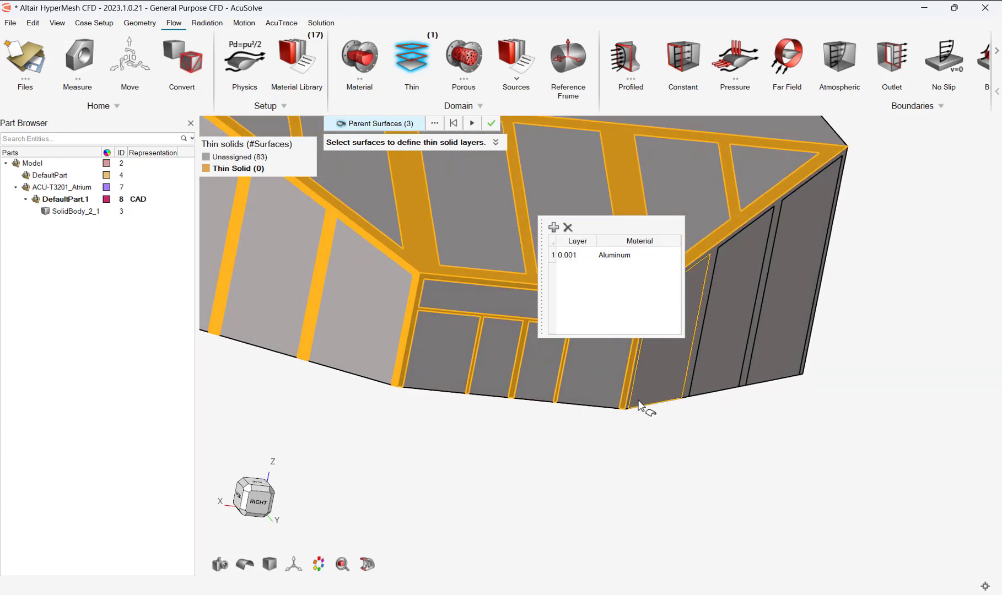
pyautogui.scroll(3, 711, 159)
pyautogui.click(680, 161)
# Give the thin solid a 0.02-thick Aluminum layer and apply it
pyautogui.press('f')
pyautogui.click(571, 255)
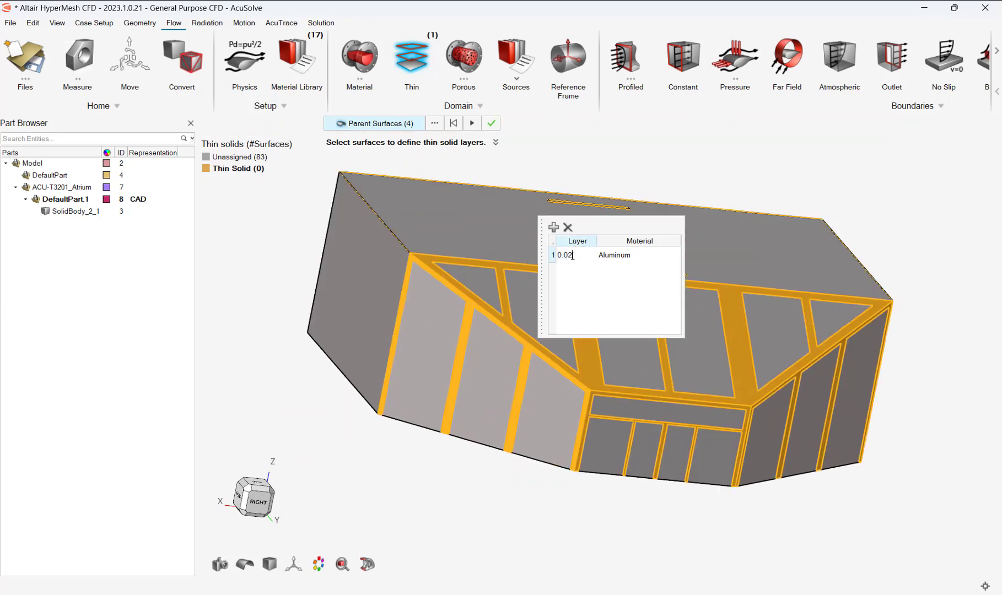
pyautogui.write('0.02')
pyautogui.click(491, 123)
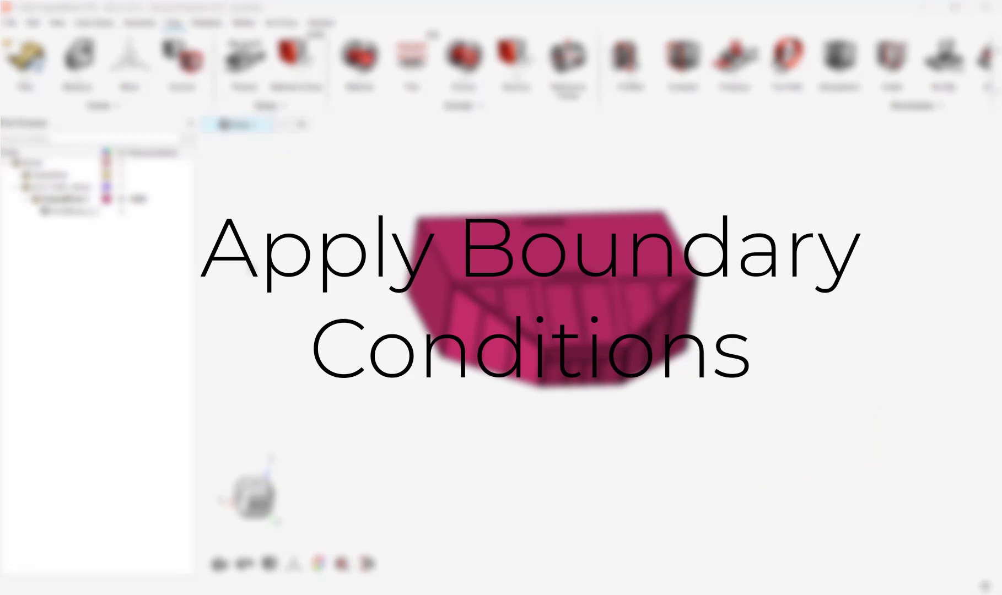
# Make the roof slot a constant-velocity inlet with Y 22.78, Z -39.45 and temperature 295.35
pyautogui.click(683, 58)
pyautogui.scroll(5, 537, 388)
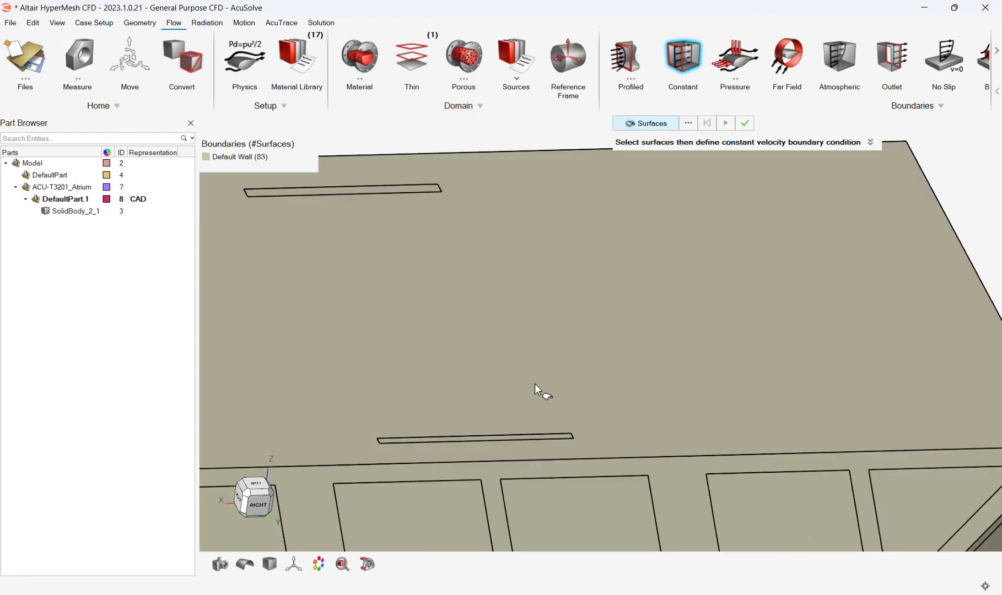
pyautogui.click(539, 445)
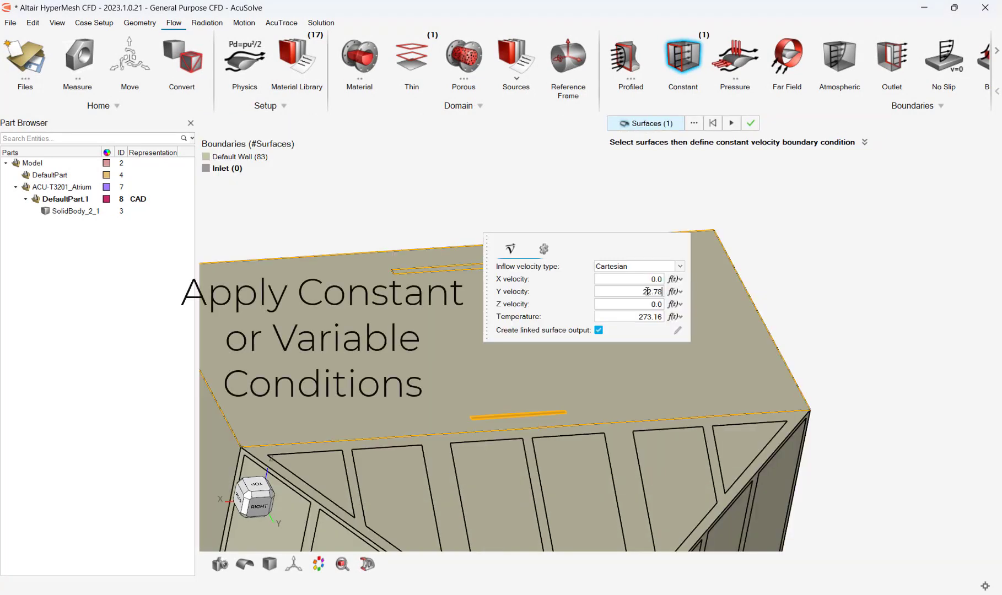
pyautogui.click(653, 305)
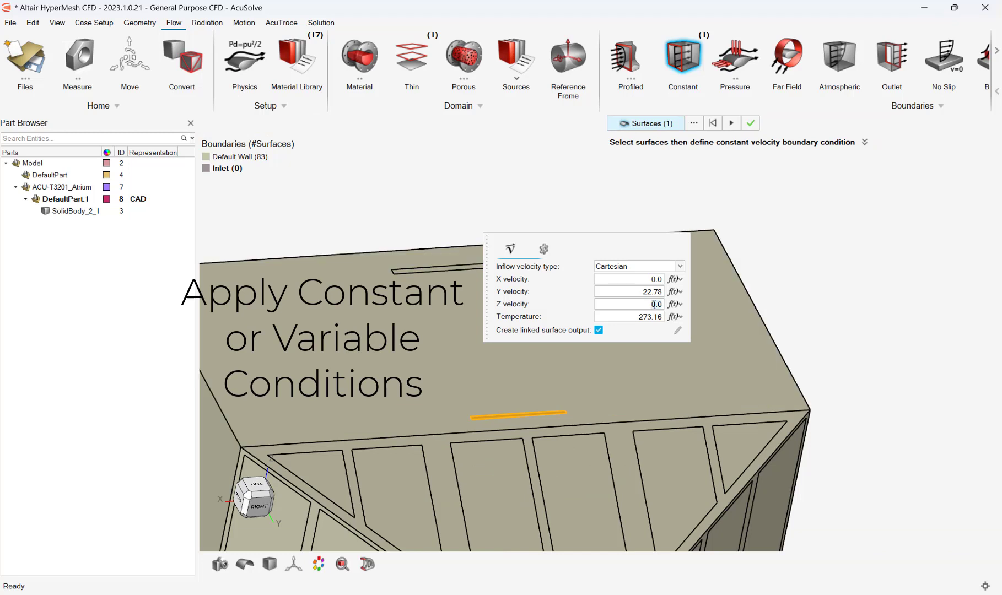
pyautogui.write('-39.45')
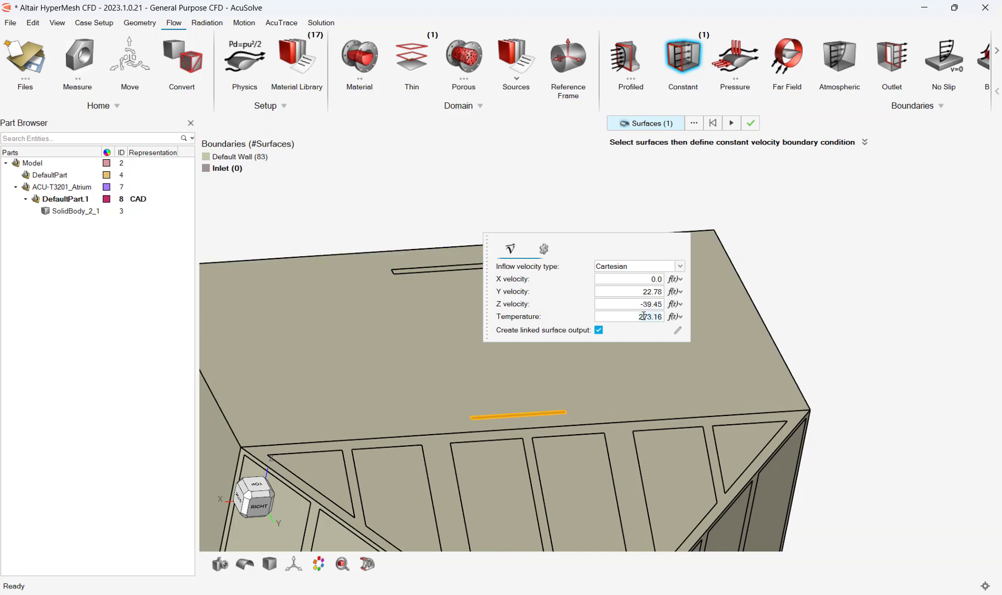
pyautogui.click(731, 124)
# Set the other roof slot as the outlet
pyautogui.click(887, 59)
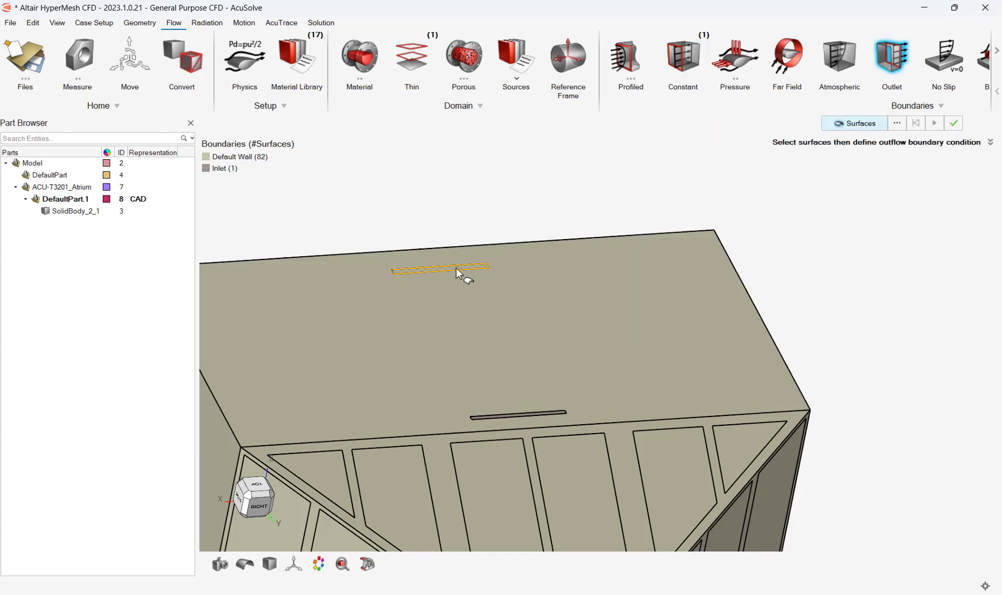
pyautogui.click(457, 268)
pyautogui.click(934, 124)
pyautogui.scroll(-3, 838, 273)
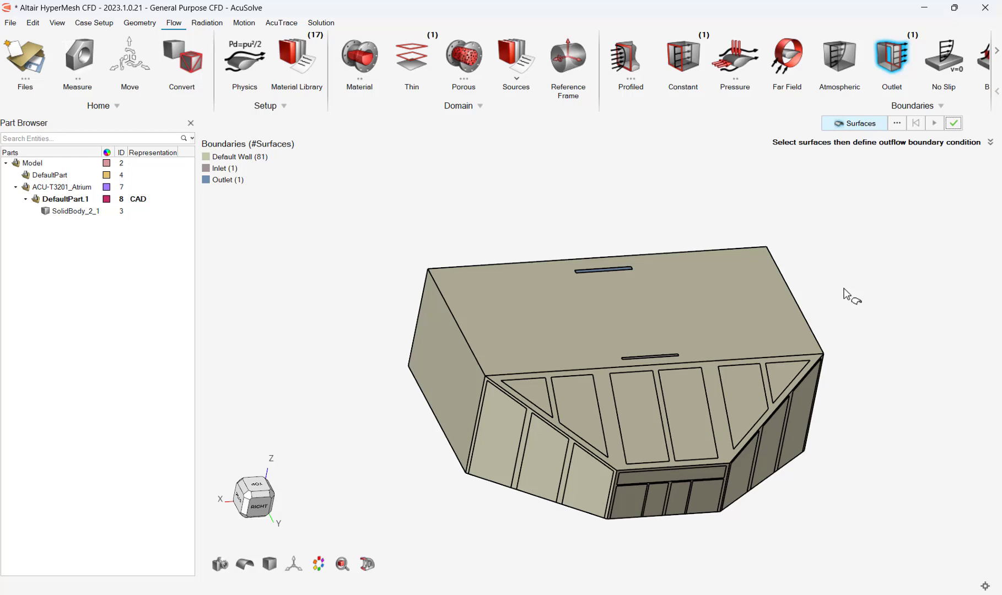
pyautogui.moveTo(849, 313); pyautogui.dragTo(786, 297, button='right')
pyautogui.click(996, 50)
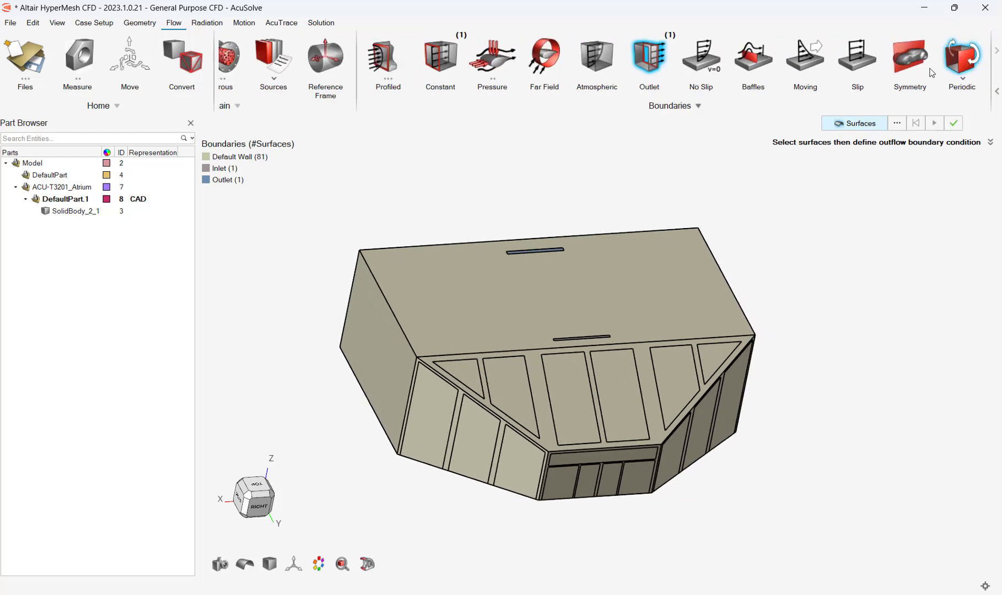
# Start a no-slip wall with the left end wall, left glazing, right side panes and front panels
pyautogui.click(698, 56)
pyautogui.click(377, 341)
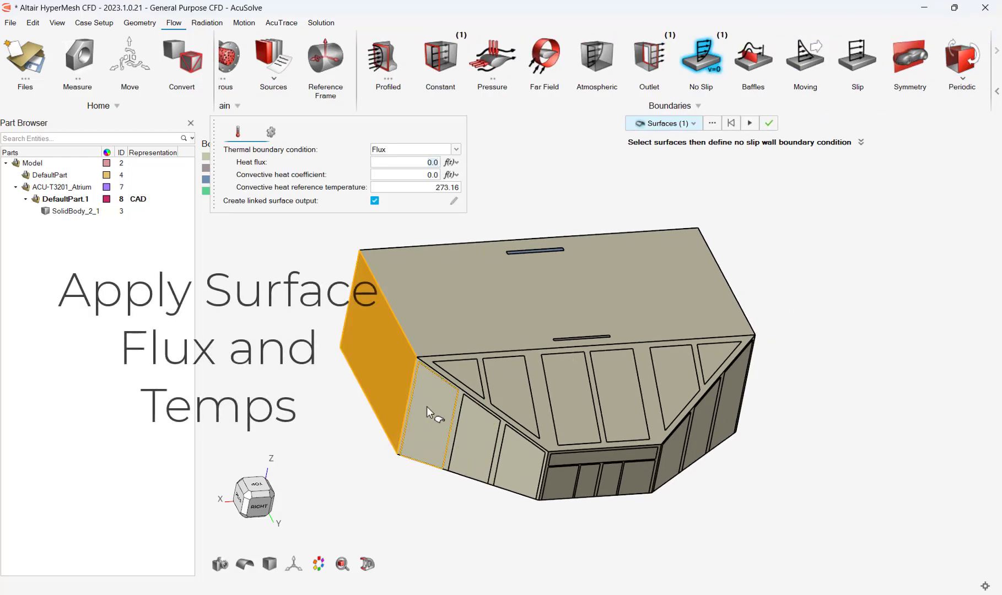
pyautogui.click(427, 409)
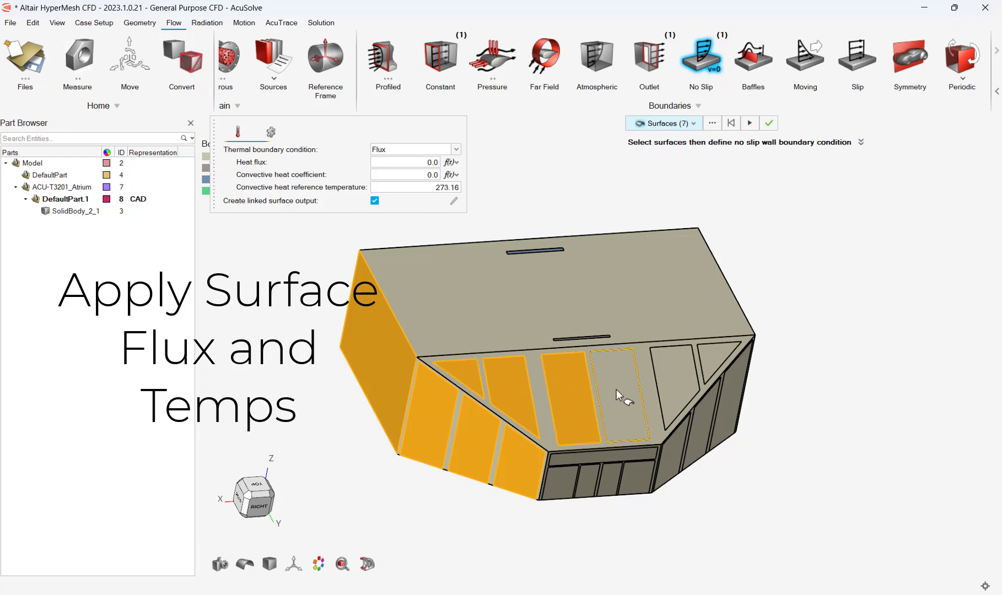
pyautogui.click(723, 358)
pyautogui.click(729, 383)
pyautogui.click(707, 405)
pyautogui.click(683, 443)
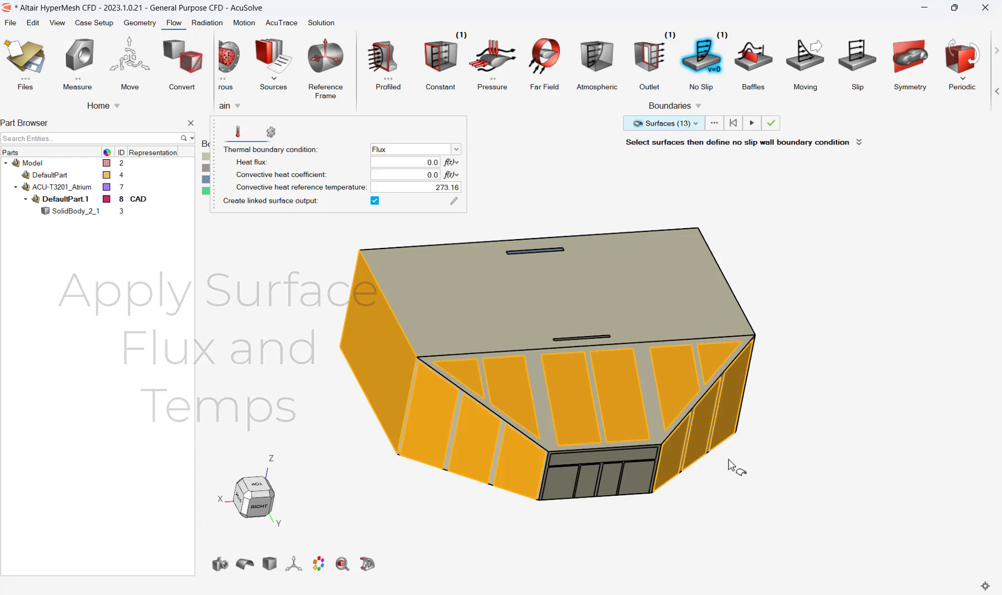
pyautogui.scroll(7, 700, 461)
pyautogui.scroll(-2, 639, 443)
pyautogui.click(481, 430)
pyautogui.click(355, 499)
pyautogui.click(472, 500)
# Add the remaining front panels, roof, side wall and grey right end wall to the no-slip wall
pyautogui.scroll(-2, 472, 501)
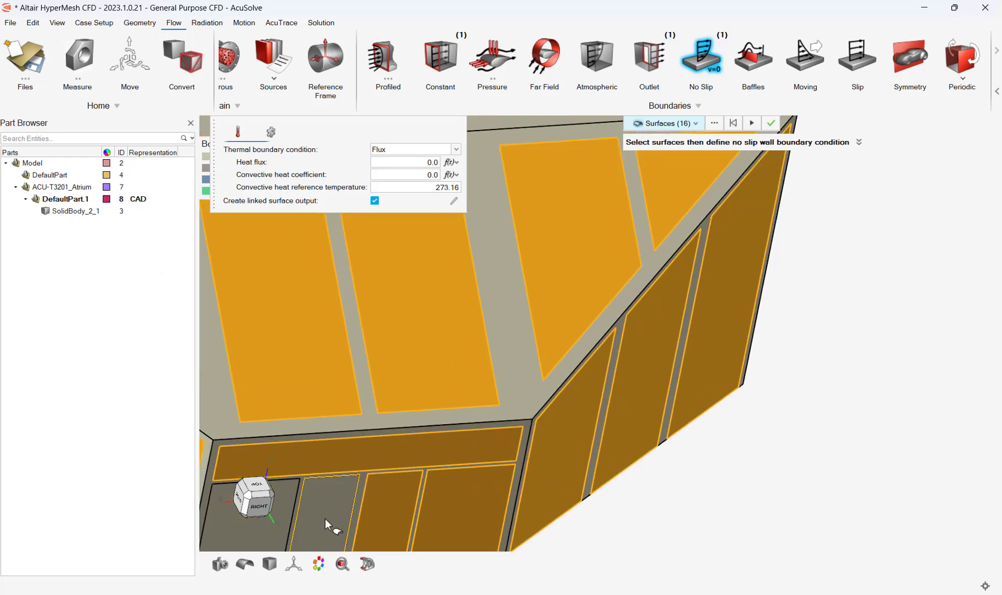
pyautogui.click(325, 519)
pyautogui.click(280, 523)
pyautogui.scroll(-3, 556, 434)
pyautogui.scroll(-2, 555, 434)
pyautogui.click(555, 268)
pyautogui.moveTo(633, 374); pyautogui.dragTo(557, 353, button='middle')
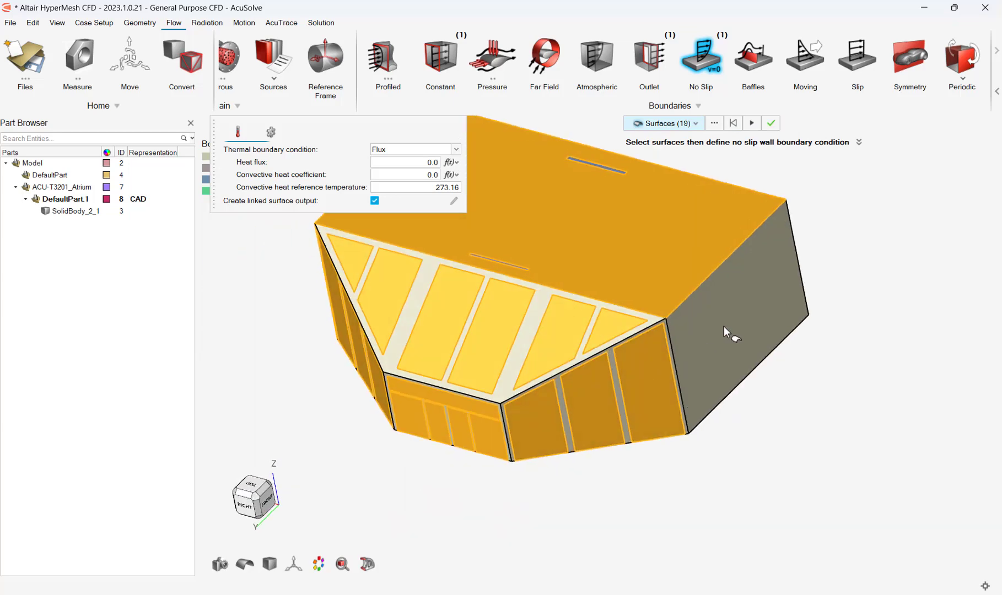
pyautogui.click(724, 328)
pyautogui.moveTo(762, 377); pyautogui.dragTo(598, 390, button='middle')
pyautogui.click(800, 231)
pyautogui.moveTo(636, 428); pyautogui.dragTo(678, 309, button='right')
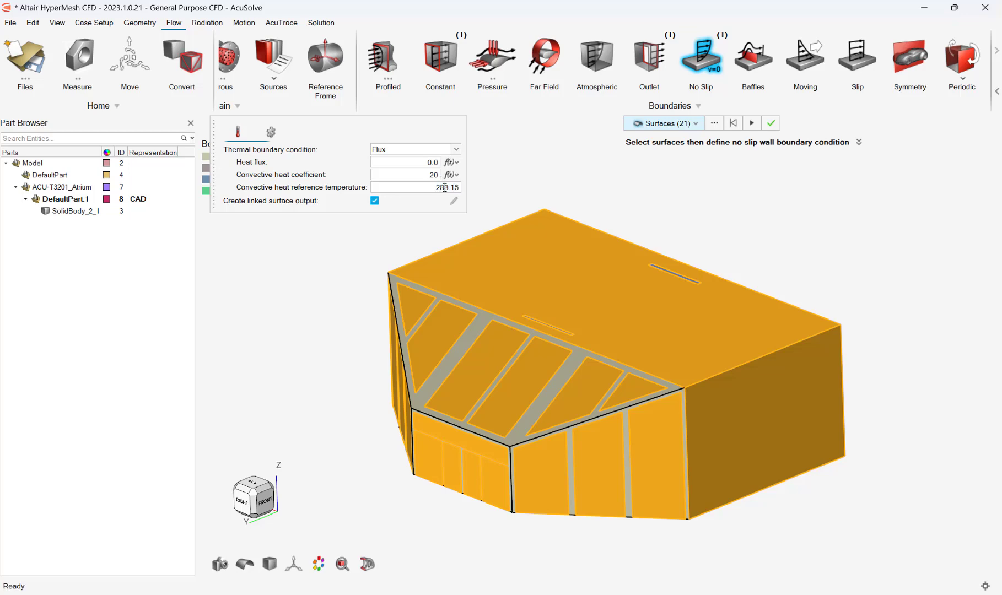
pyautogui.click(665, 123)
# Apply a no-slip wall to the frame thin solids with convective coefficient 20 at 283.15 reference temperature
pyautogui.click(653, 151)
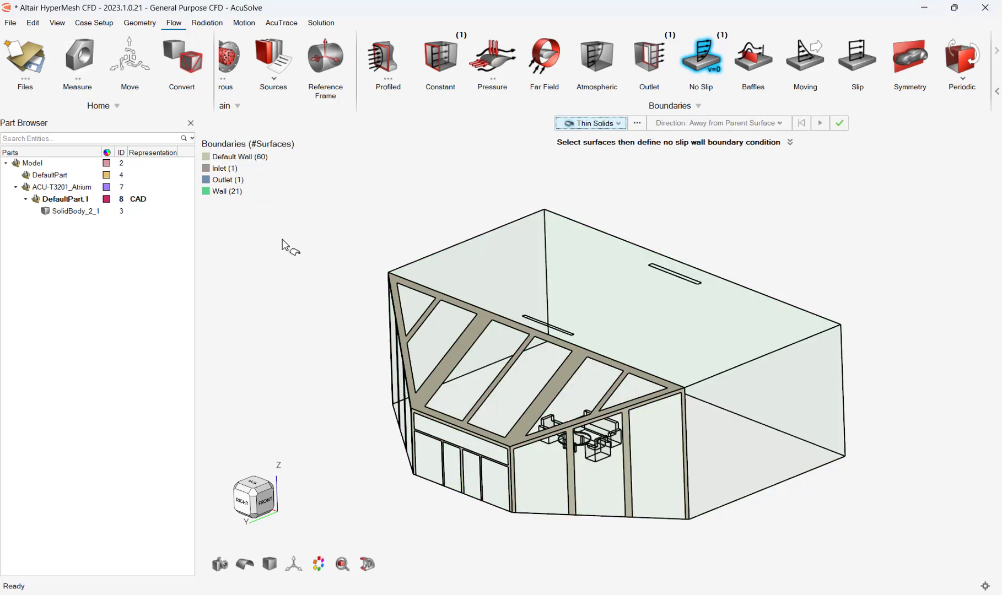
pyautogui.moveTo(278, 238); pyautogui.dragTo(736, 549)
pyautogui.write('2')
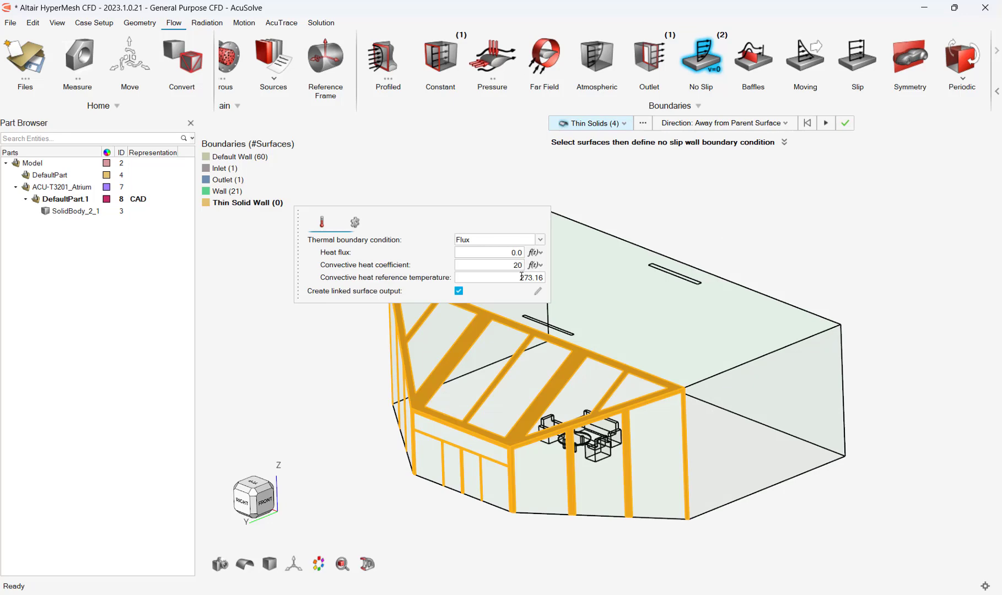
pyautogui.click(520, 277)
pyautogui.write('283.1')
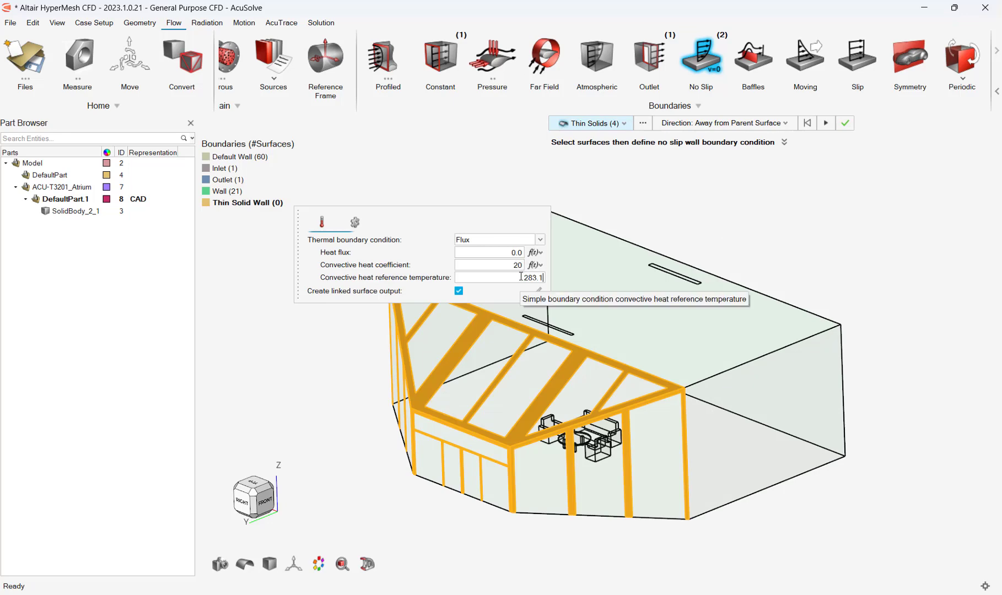
pyautogui.write('5')
pyautogui.middleClick(649, 259)
# Show only the Default Wall surfaces and hide the thin solid walls
pyautogui.click(620, 127)
pyautogui.click(603, 139)
pyautogui.rightClick(259, 158)
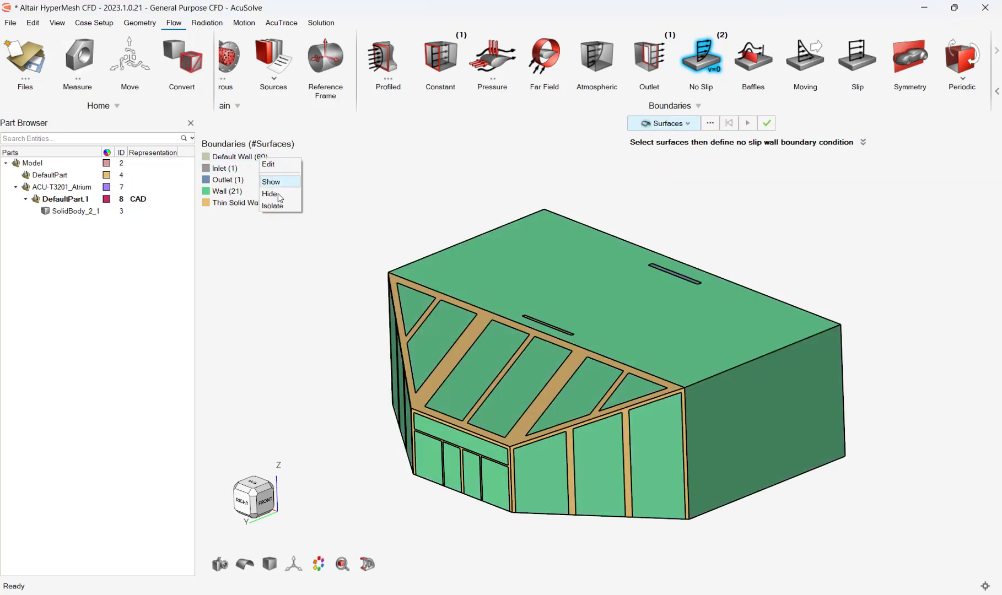
pyautogui.click(273, 205)
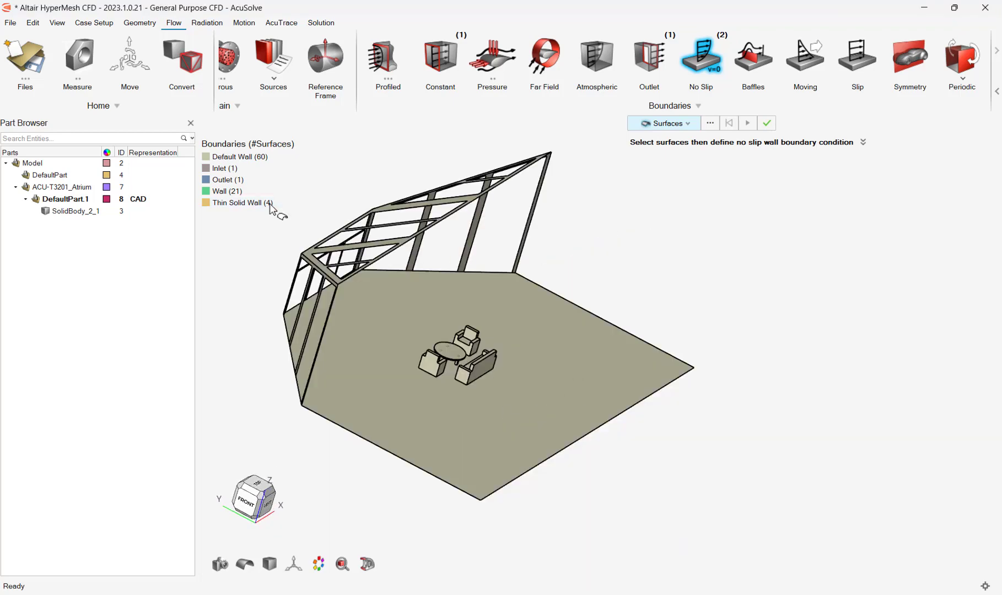
pyautogui.rightClick(269, 205)
pyautogui.click(302, 254)
pyautogui.scroll(-3, 313, 280)
# Create a wall from the floor and furniture, then show the whole model again
pyautogui.moveTo(267, 230); pyautogui.dragTo(684, 519)
pyautogui.click(747, 123)
pyautogui.click(766, 123)
pyautogui.rightClick(437, 199)
pyautogui.click(512, 259)
pyautogui.moveTo(394, 331); pyautogui.dragTo(455, 336, button='middle')
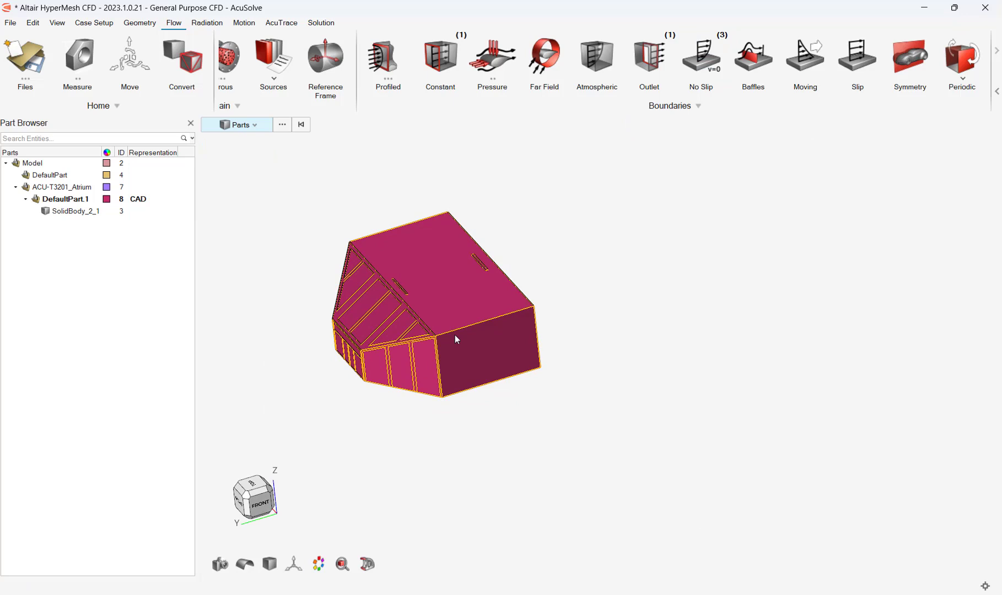
# Enable the solar radiation equation and import the time-driven X/Y/Z solar flux data file
pyautogui.click(208, 23)
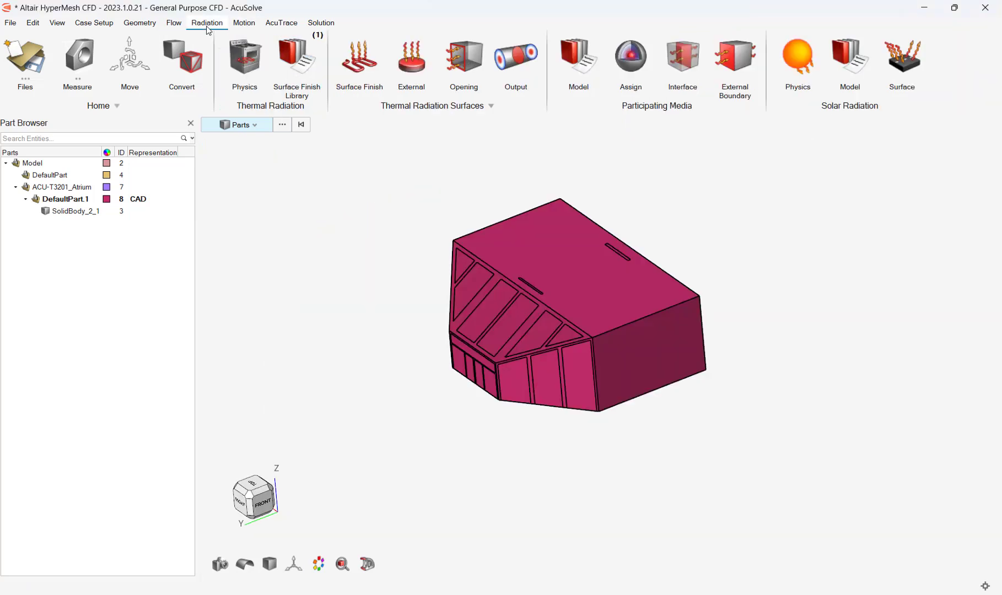
pyautogui.click(793, 65)
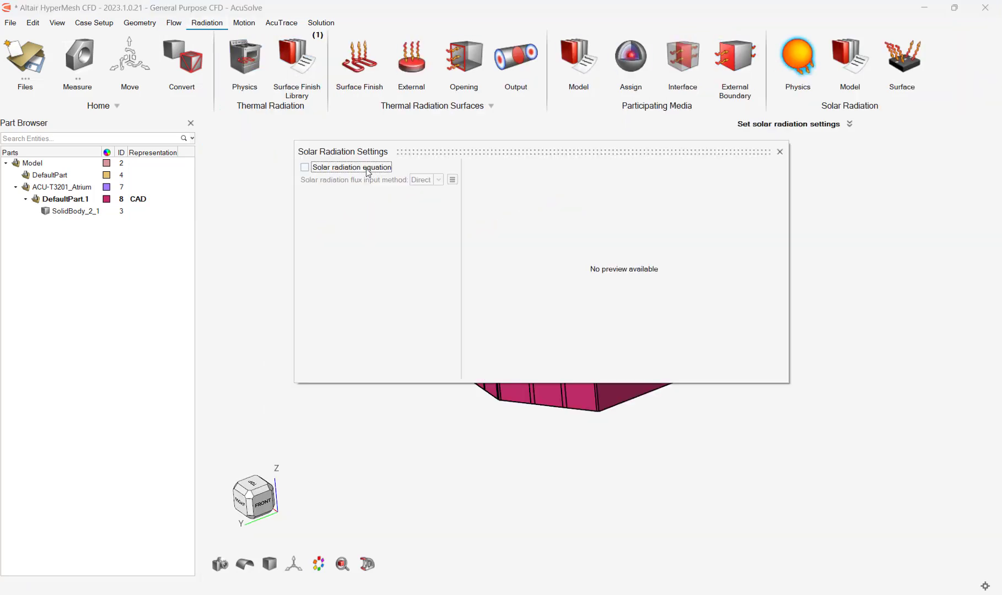
pyautogui.click(368, 168)
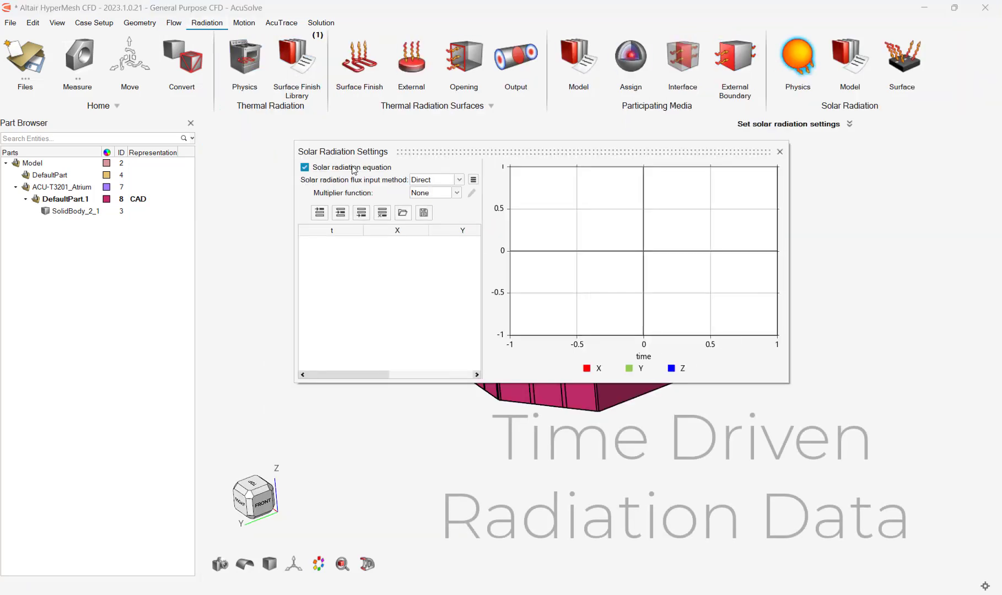
pyautogui.click(404, 214)
pyautogui.doubleClick(475, 333)
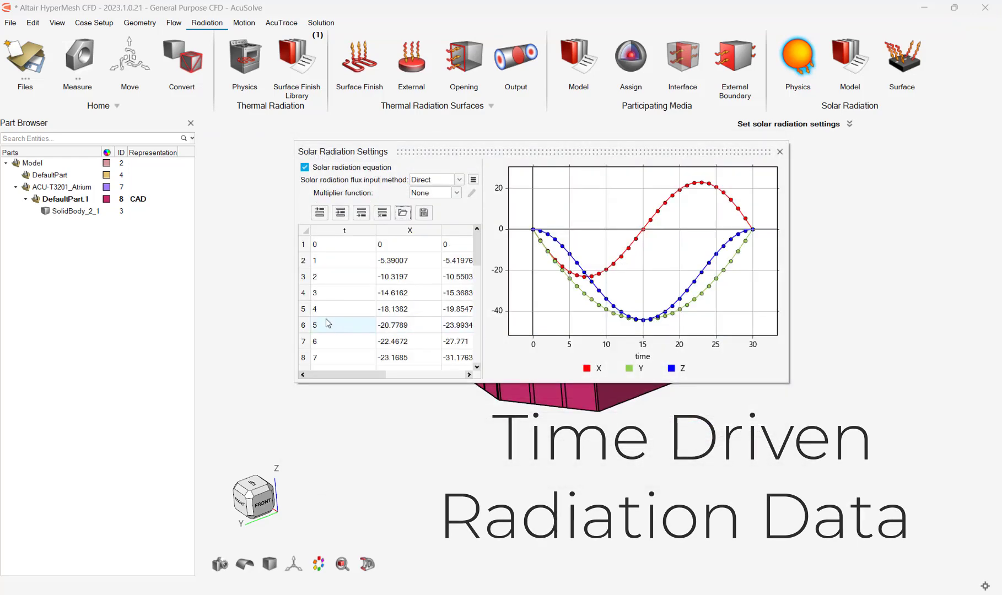
pyautogui.click(780, 152)
# Add solar radiation model BB out facing Outward
pyautogui.click(849, 58)
pyautogui.click(320, 169)
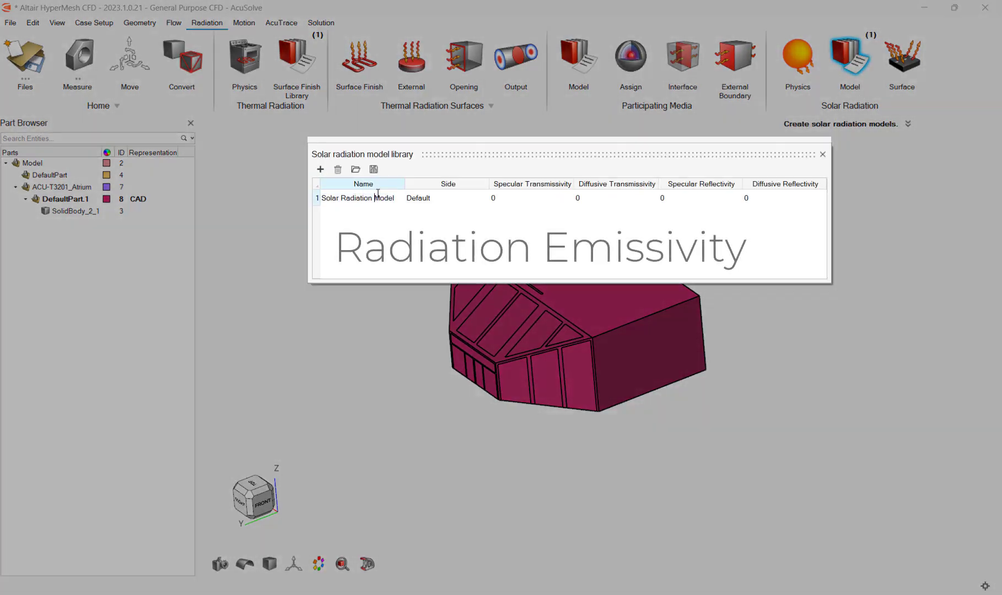
pyautogui.press('Tab')
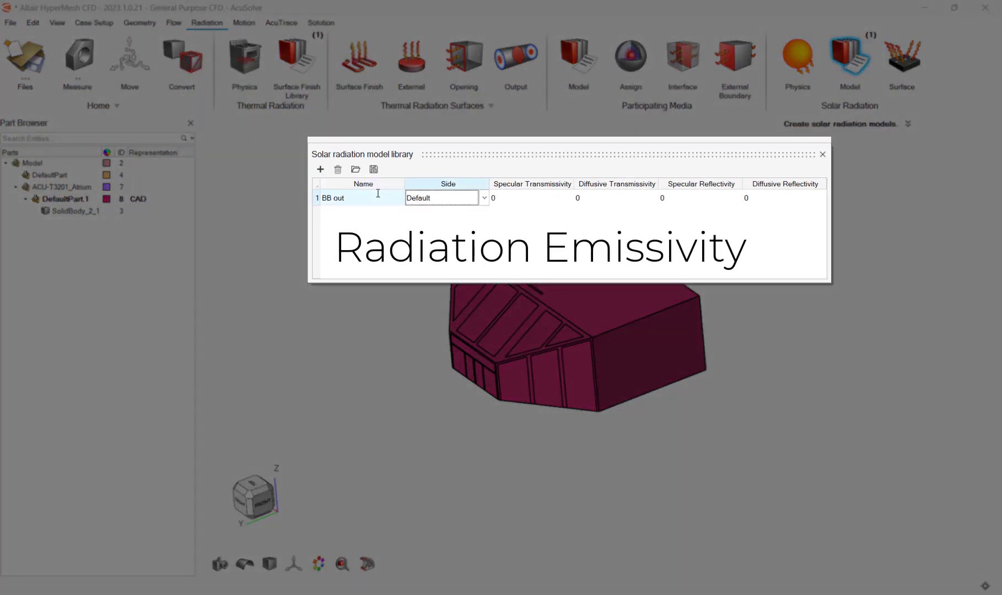
pyautogui.click(466, 200)
pyautogui.click(452, 230)
# Add solar radiation model BB in facing Inward
pyautogui.click(320, 169)
pyautogui.doubleClick(346, 217)
pyautogui.write('BB in')
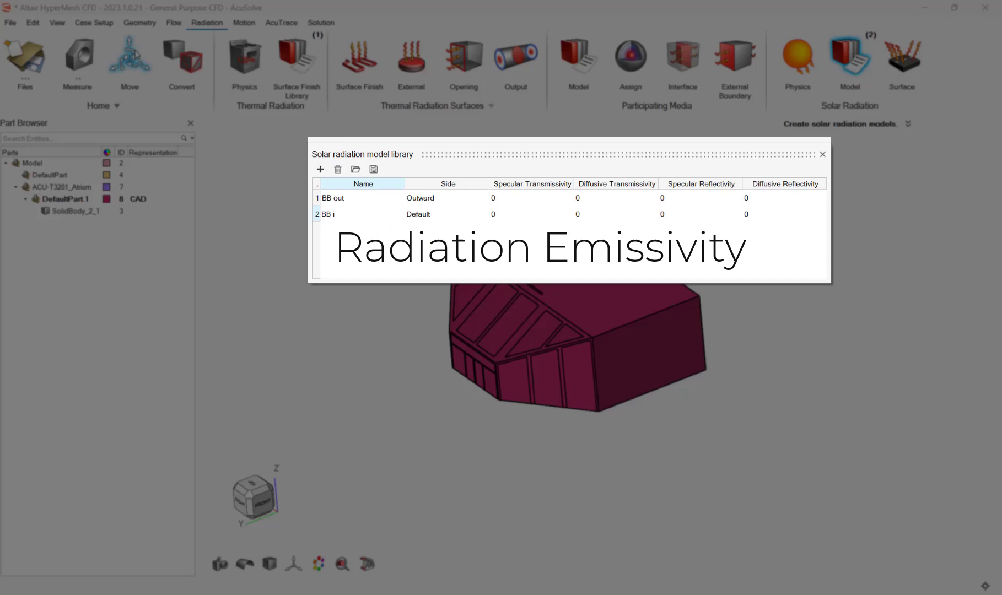
pyautogui.doubleClick(419, 214)
pyautogui.click(473, 214)
pyautogui.click(418, 234)
# Add the BB def default model and a Glass model applied to both sides
pyautogui.click(321, 169)
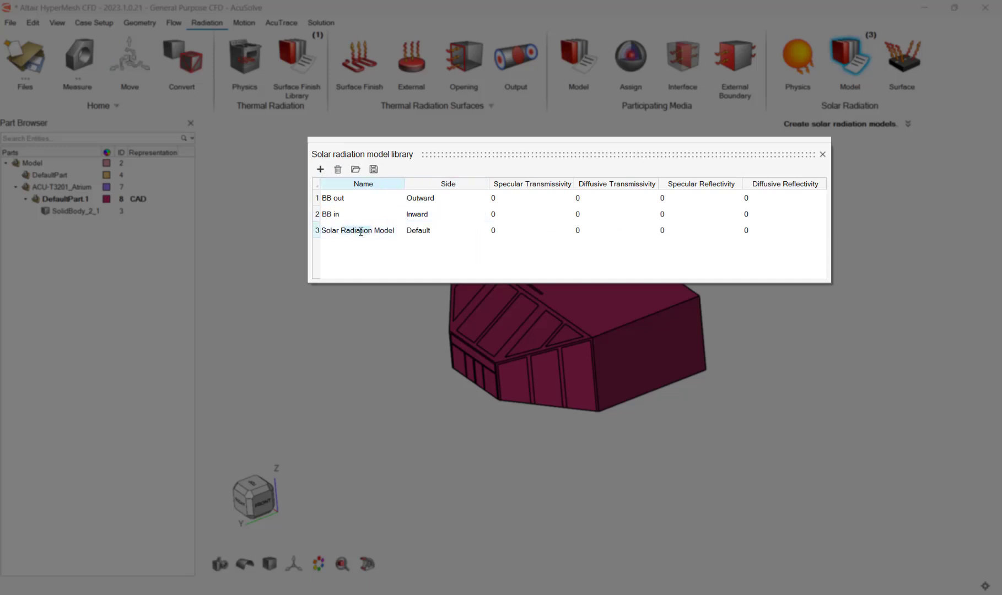
pyautogui.click(320, 170)
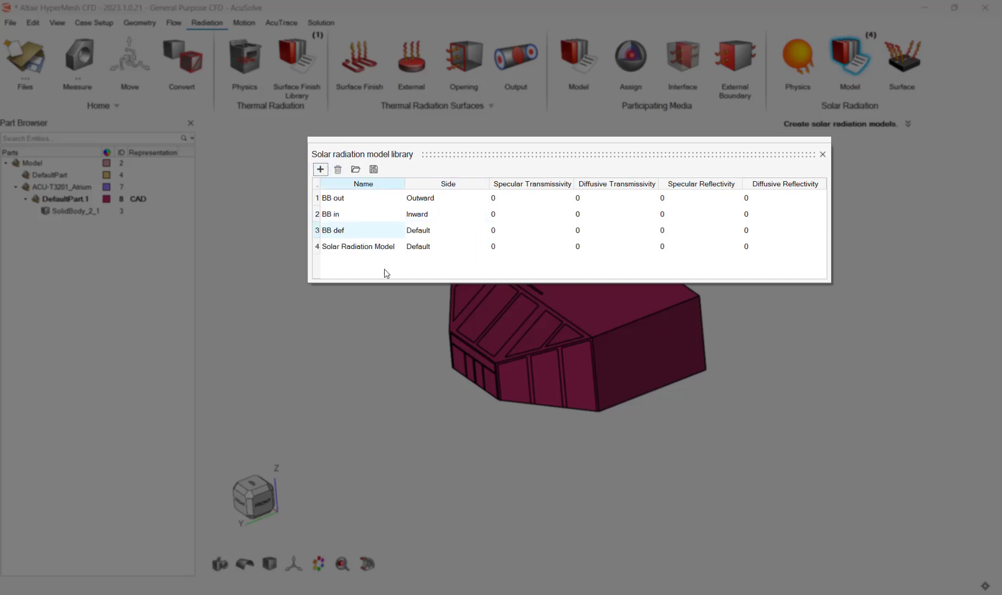
pyautogui.doubleClick(440, 250)
pyautogui.click(478, 250)
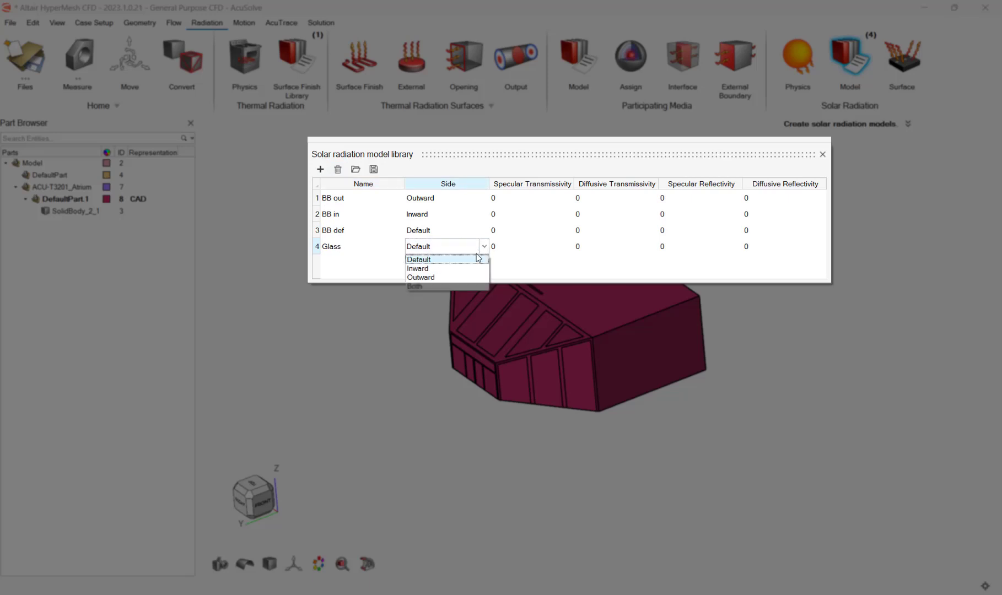
pyautogui.click(475, 286)
# Give Glass transmissivity 0.8 specular and 0.08 diffusive, with 0.01 specular and diffusive reflectivity
pyautogui.doubleClick(516, 248)
pyautogui.press('Tab')
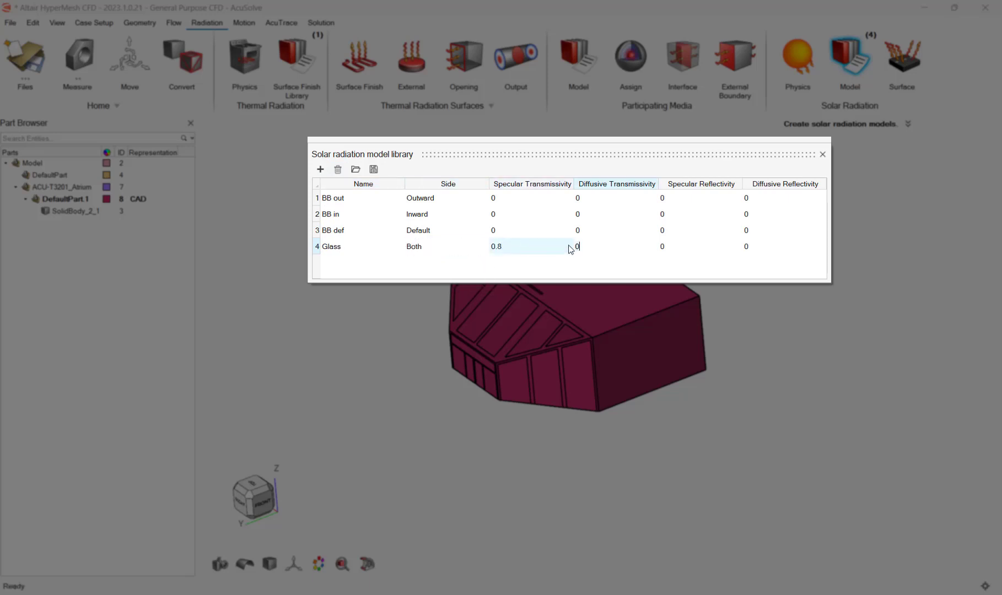
pyautogui.write('0.08')
pyautogui.press('Tab')
pyautogui.write('.01')
pyautogui.press('Tab')
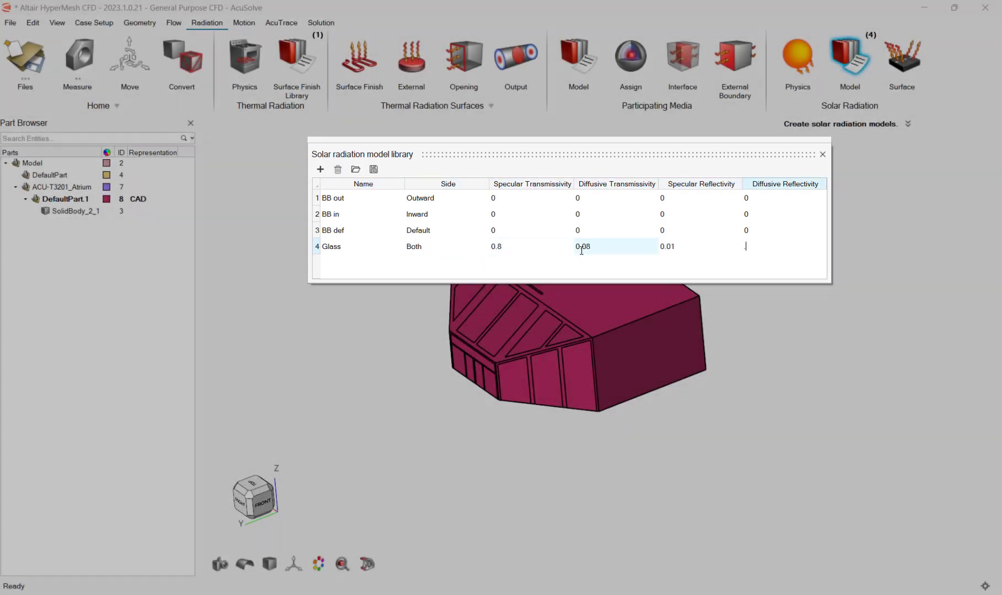
pyautogui.write('.01')
pyautogui.press('Return')
pyautogui.click(822, 155)
# Assign the BB out solar model to the roof and three outer wall faces
pyautogui.click(916, 61)
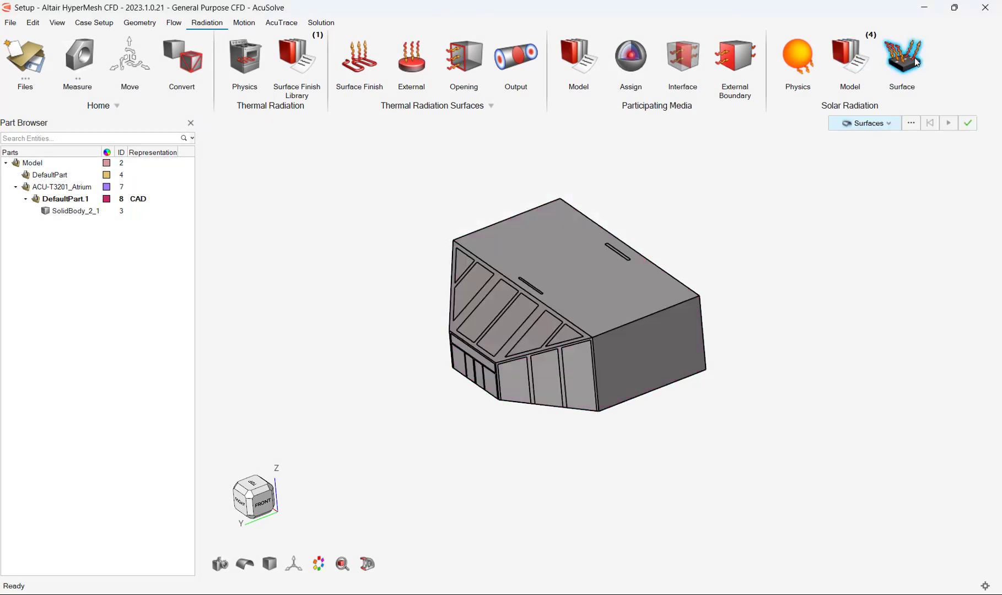
pyautogui.click(595, 270)
pyautogui.click(693, 353)
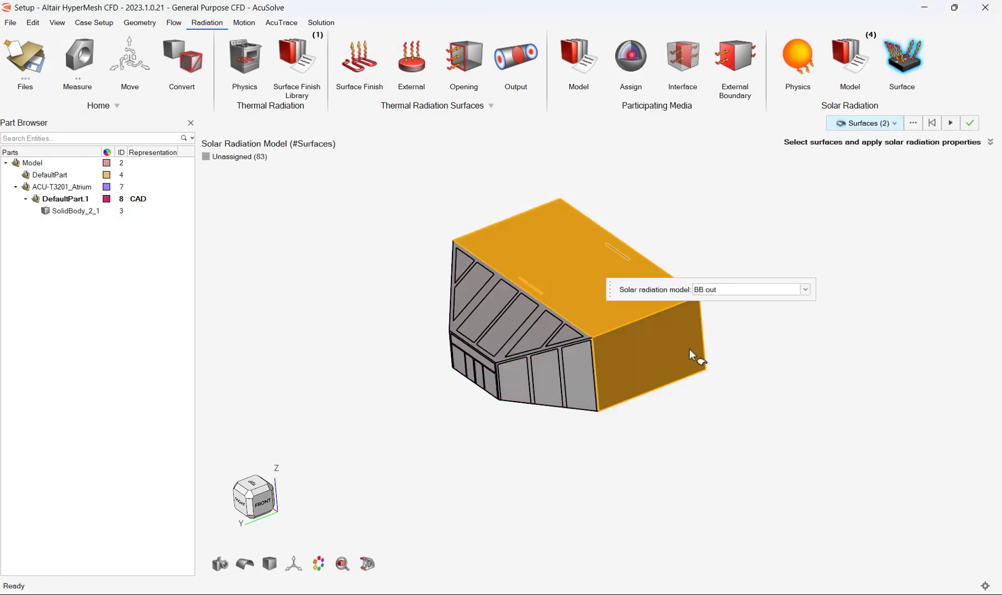
pyautogui.moveTo(774, 373); pyautogui.dragTo(375, 405, button='middle')
pyautogui.click(604, 357)
pyautogui.moveTo(710, 341); pyautogui.dragTo(407, 421, button='middle')
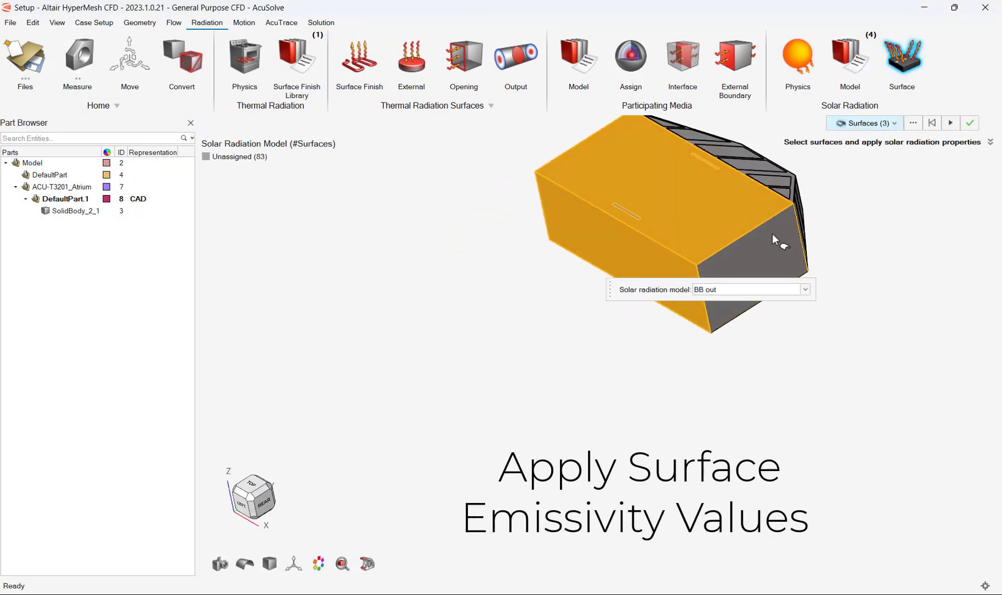
pyautogui.click(776, 237)
pyautogui.click(951, 123)
# Select the rear window, sloped roof glass, lower glass band and door panes
pyautogui.moveTo(915, 366); pyautogui.dragTo(784, 470, button='right')
pyautogui.moveTo(784, 470); pyautogui.dragTo(347, 443, button='middle')
pyautogui.moveTo(715, 341); pyautogui.dragTo(670, 289, button='middle')
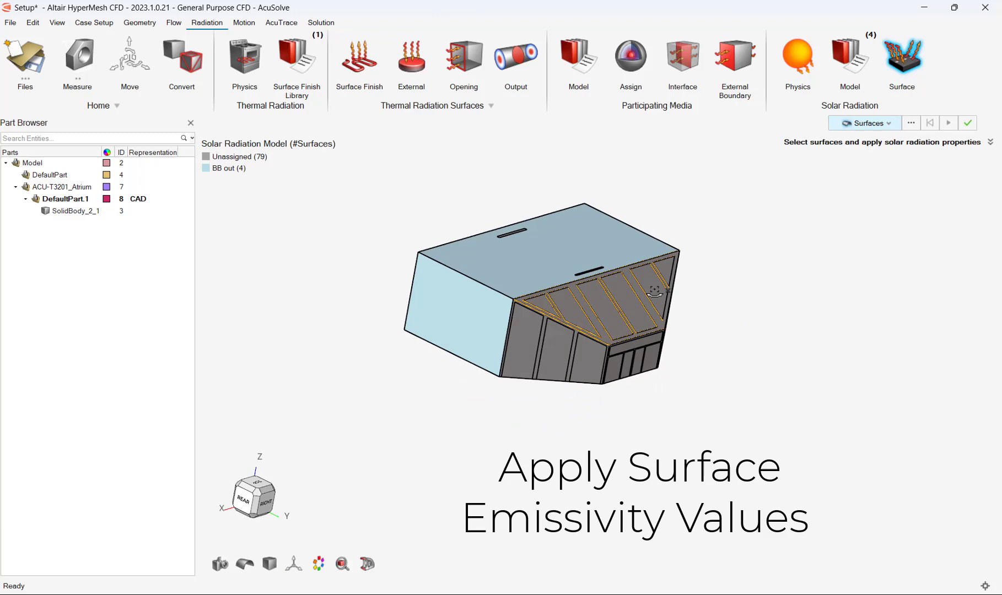
pyautogui.scroll(5, 670, 290)
pyautogui.click(364, 417)
pyautogui.click(429, 447)
pyautogui.click(497, 452)
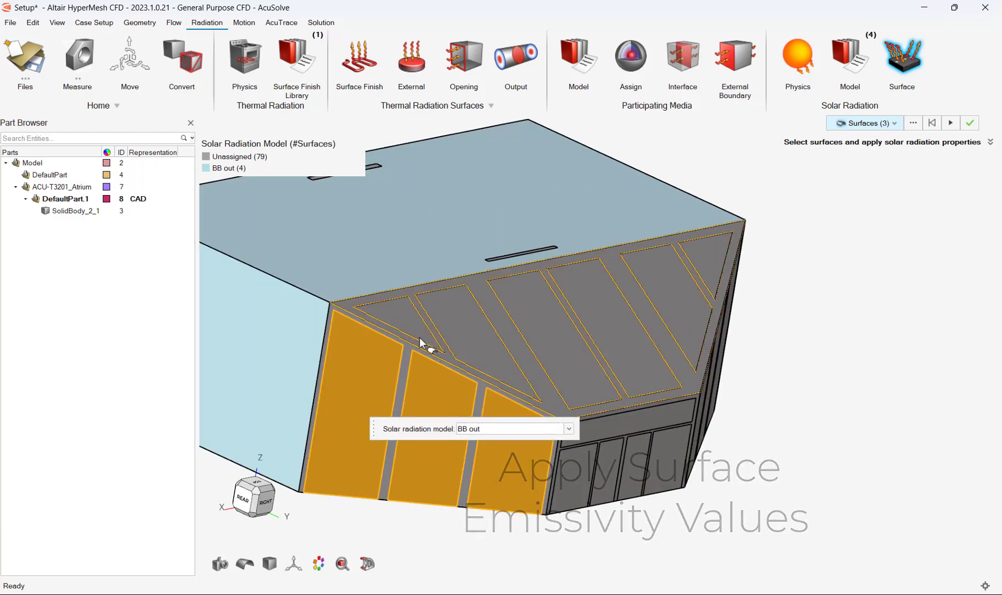
pyautogui.click(420, 335)
pyautogui.click(468, 329)
pyautogui.click(537, 326)
pyautogui.click(611, 318)
pyautogui.click(669, 298)
pyautogui.click(707, 272)
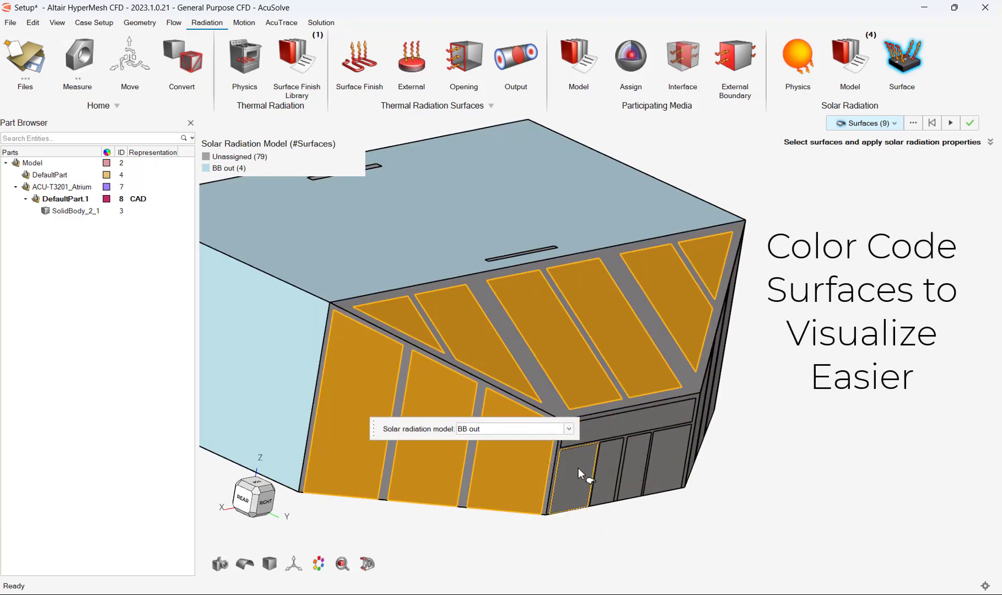
pyautogui.click(579, 468)
pyautogui.click(619, 423)
pyautogui.click(609, 472)
pyautogui.click(664, 459)
# Add the three right-side window panes and assign Glass to all 17 panes
pyautogui.moveTo(768, 461); pyautogui.dragTo(645, 464, button='middle')
pyautogui.click(619, 401)
pyautogui.click(679, 381)
pyautogui.click(736, 364)
pyautogui.click(531, 429)
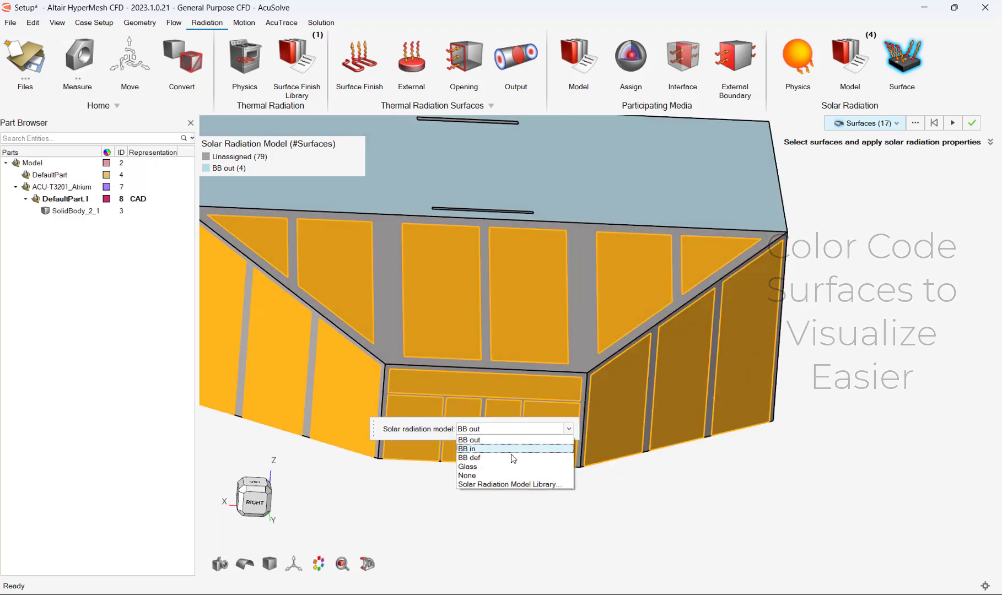
pyautogui.click(510, 469)
pyautogui.click(954, 125)
# Assign the BB def solar model to the floor
pyautogui.scroll(-3, 393, 404)
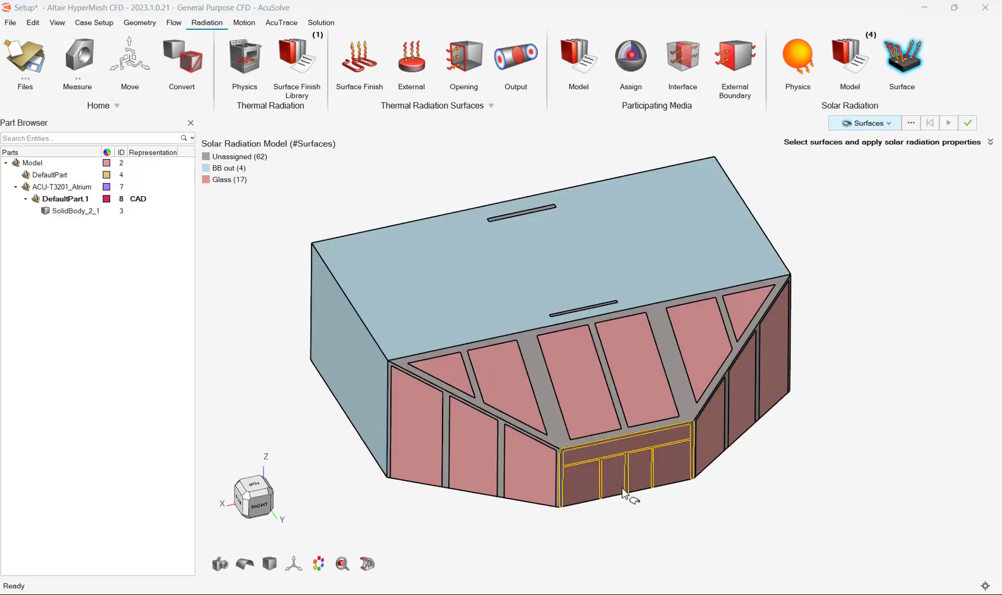
pyautogui.moveTo(628, 490); pyautogui.dragTo(627, 205, button='middle')
pyautogui.moveTo(524, 399); pyautogui.dragTo(555, 270, button='right')
pyautogui.click(558, 271)
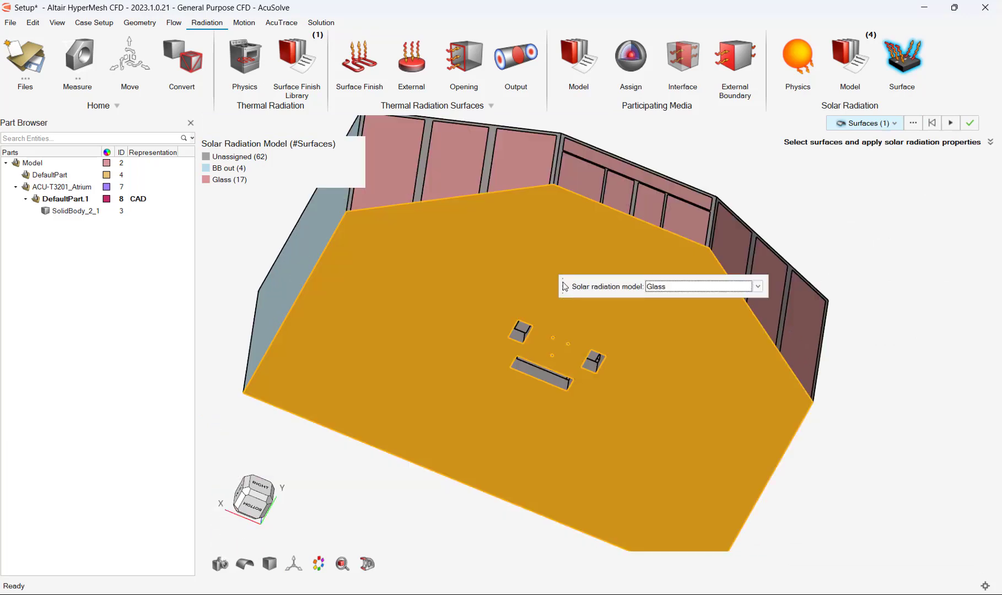
pyautogui.click(711, 290)
pyautogui.click(693, 315)
pyautogui.click(951, 123)
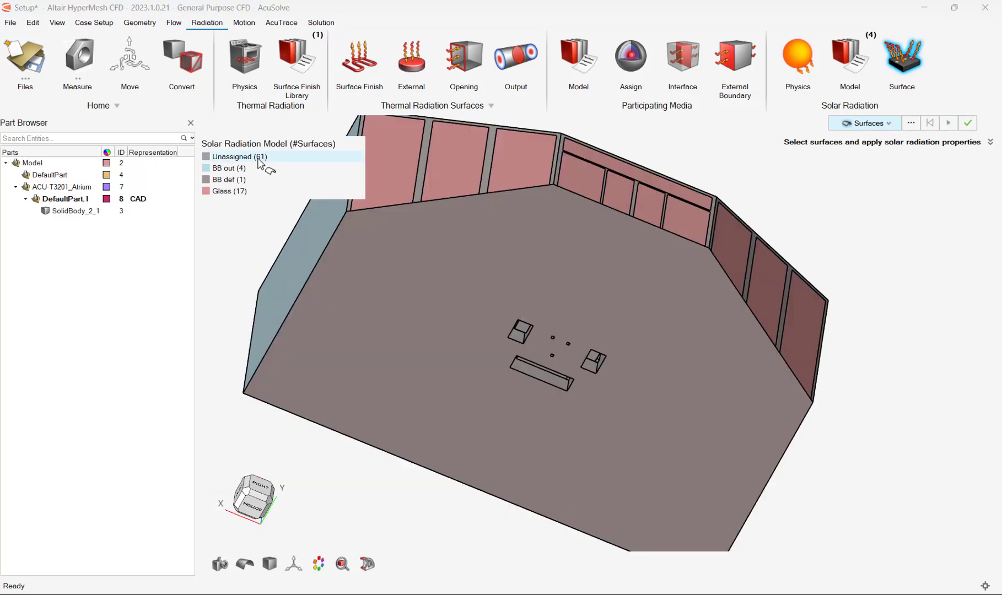
# Isolate the unassigned surfaces and assign BB def to the furniture and small parts
pyautogui.rightClick(261, 159)
pyautogui.click(271, 188)
pyautogui.moveTo(444, 291); pyautogui.dragTo(609, 445)
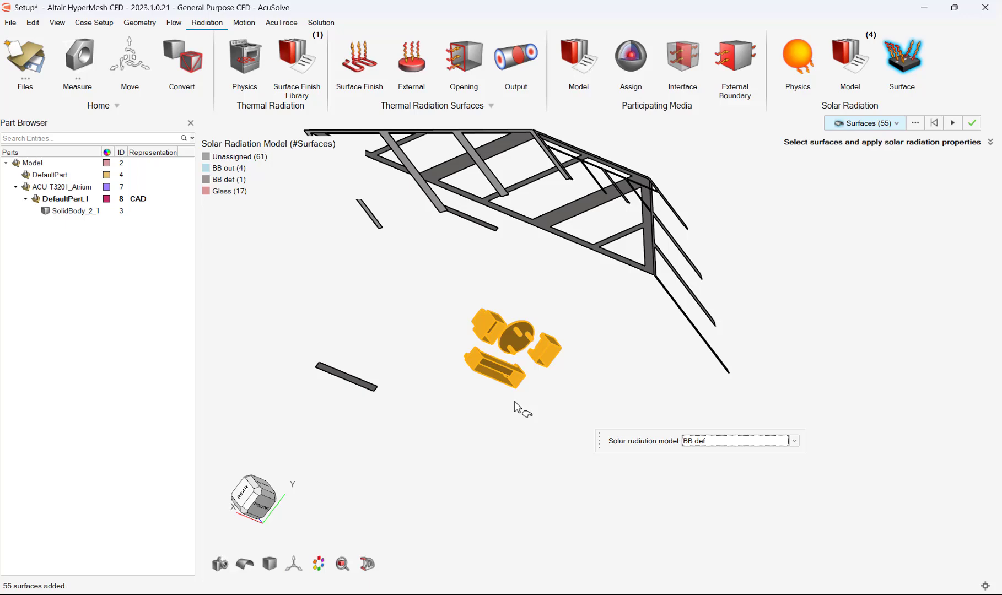
pyautogui.click(953, 123)
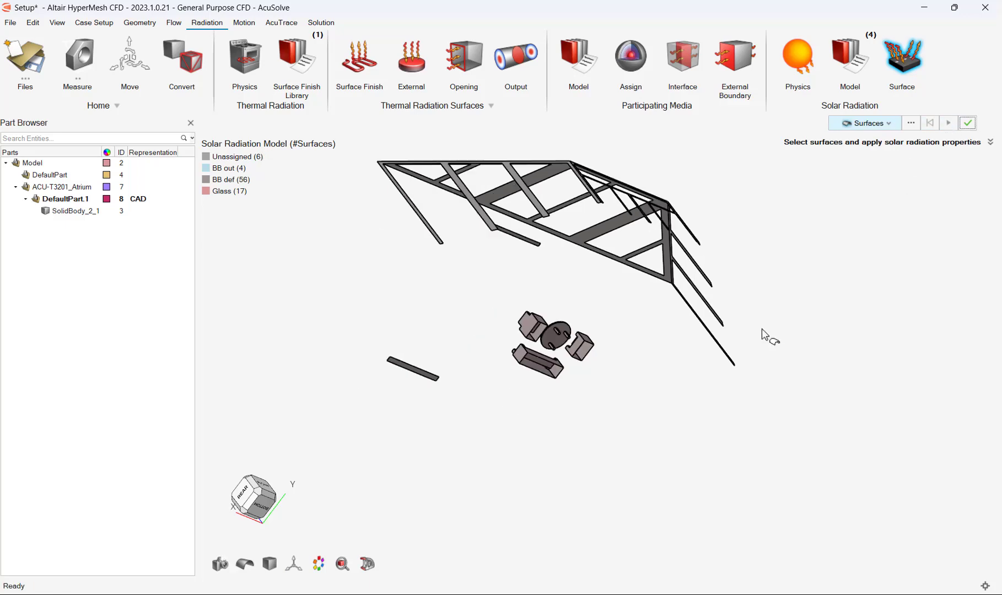
# Assign BB out to the frame as thin solids, then show the whole model again
pyautogui.click(886, 123)
pyautogui.click(850, 153)
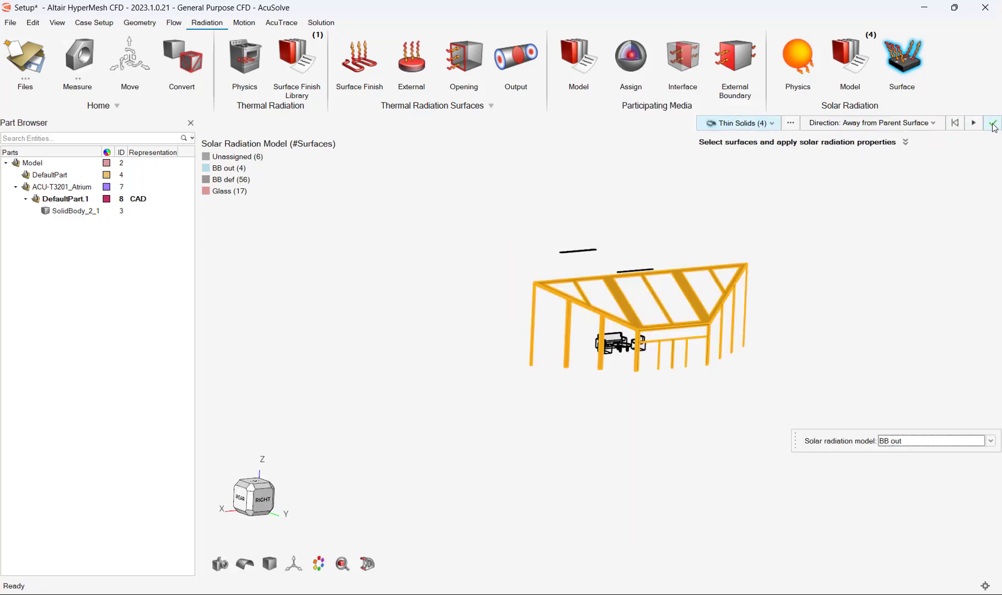
pyautogui.click(994, 128)
pyautogui.rightClick(365, 267)
pyautogui.click(413, 320)
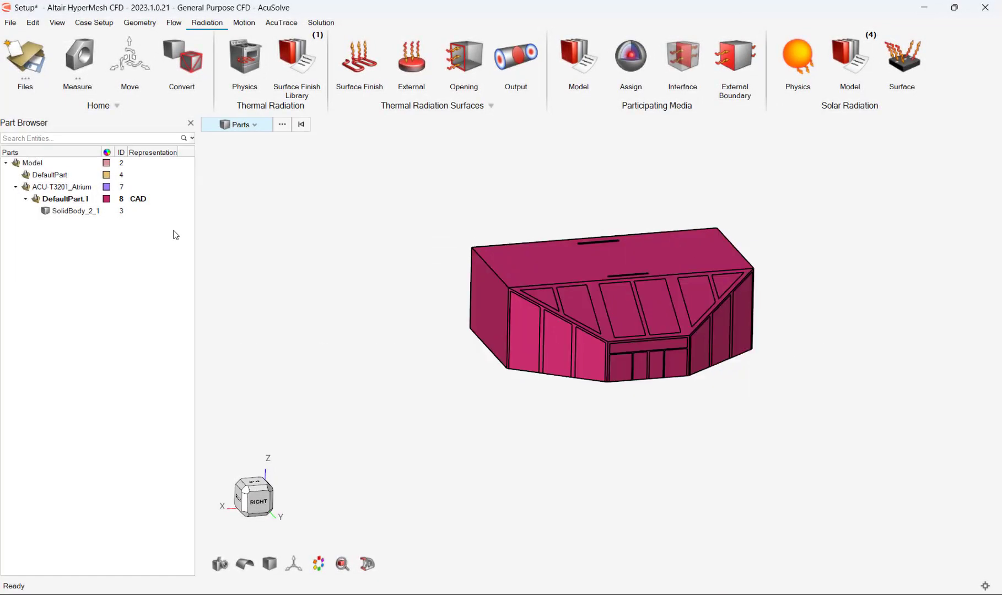
# In Geometry - Meshing, give all 83 surfaces a surface mesh size and launch volume meshing
pyautogui.click(93, 22)
pyautogui.click(108, 38)
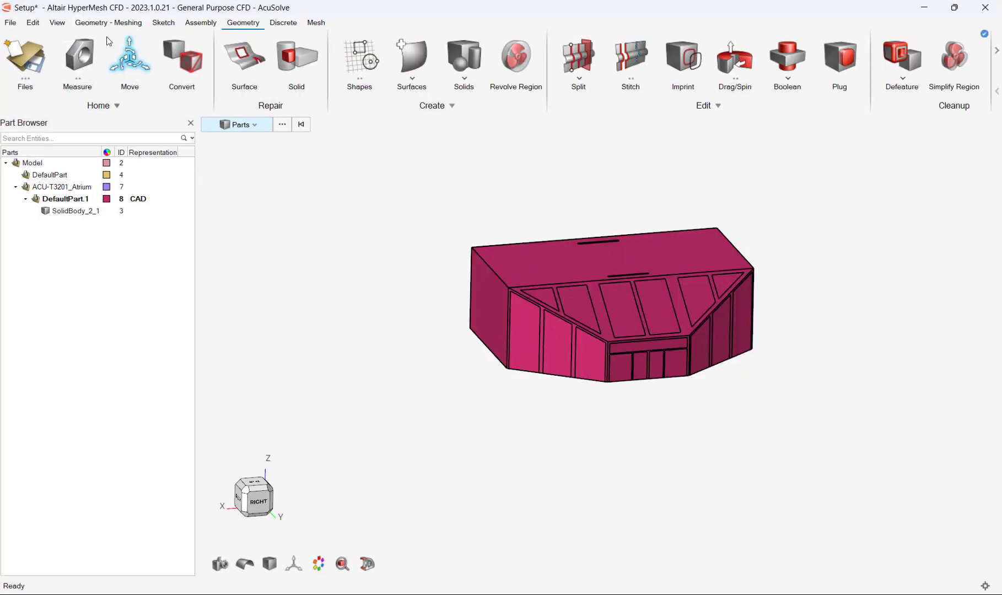
pyautogui.click(312, 24)
pyautogui.click(244, 56)
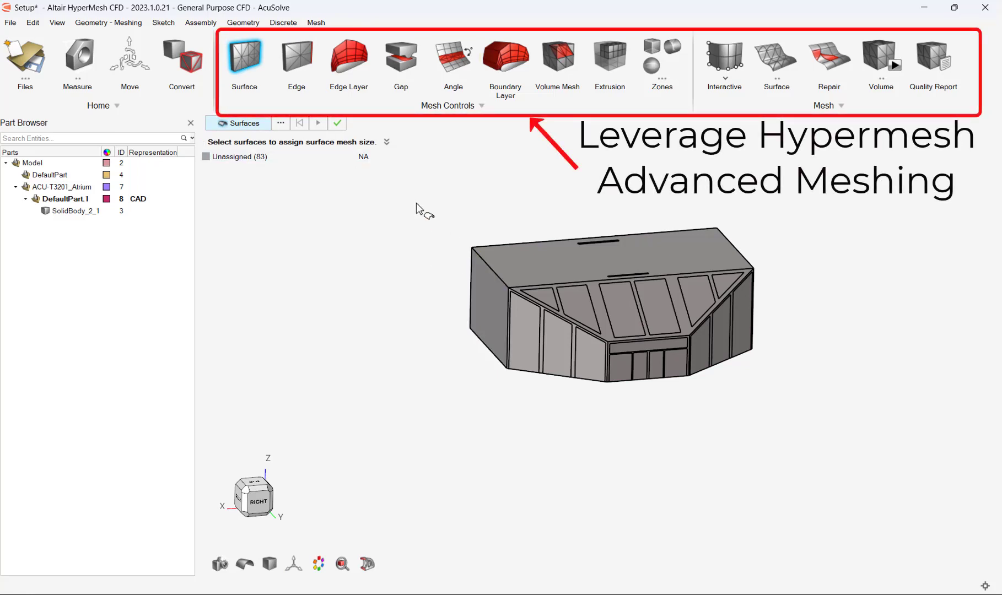
pyautogui.moveTo(416, 204); pyautogui.dragTo(810, 423)
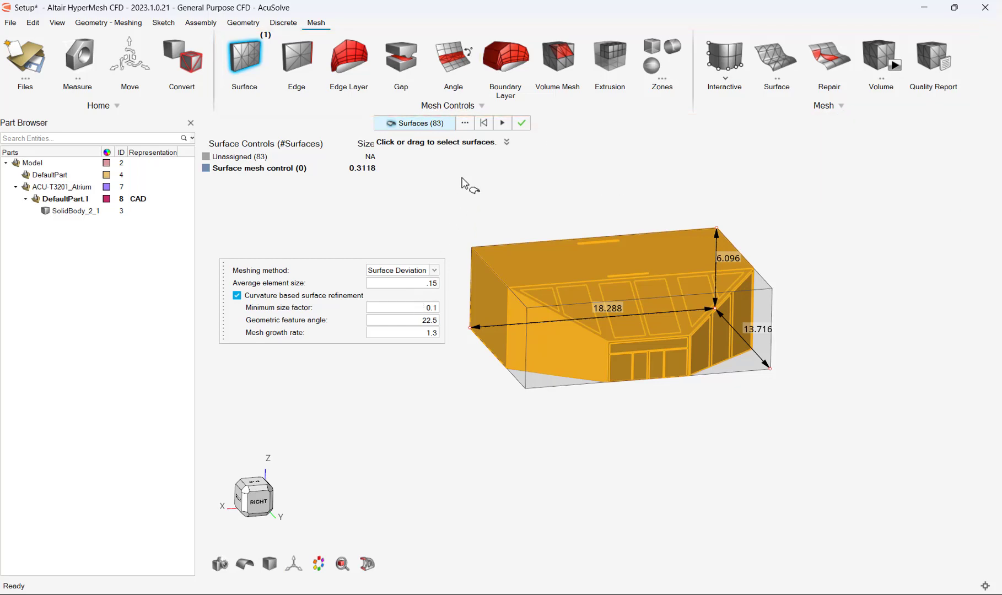
pyautogui.click(521, 124)
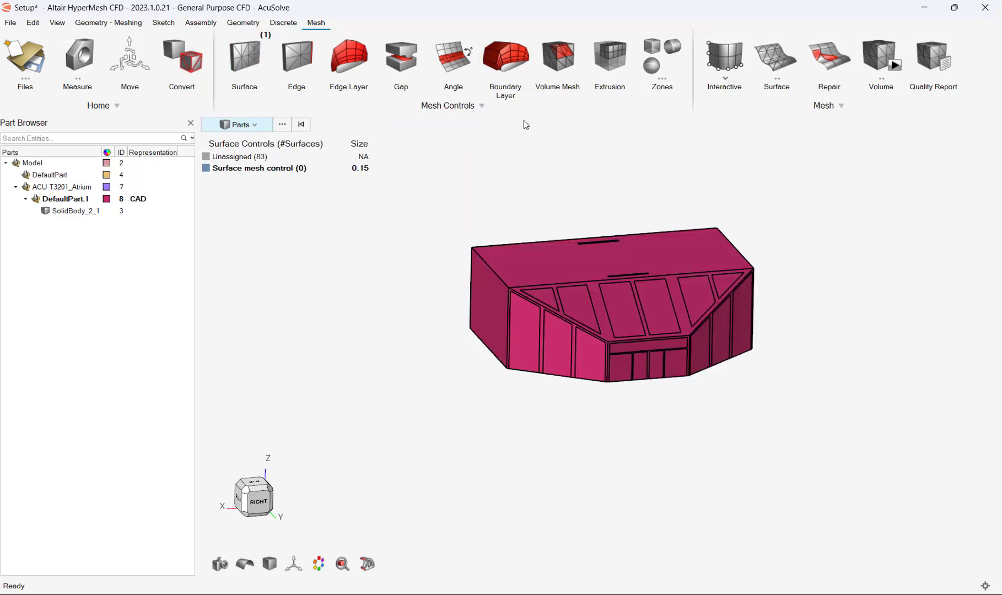
pyautogui.click(895, 66)
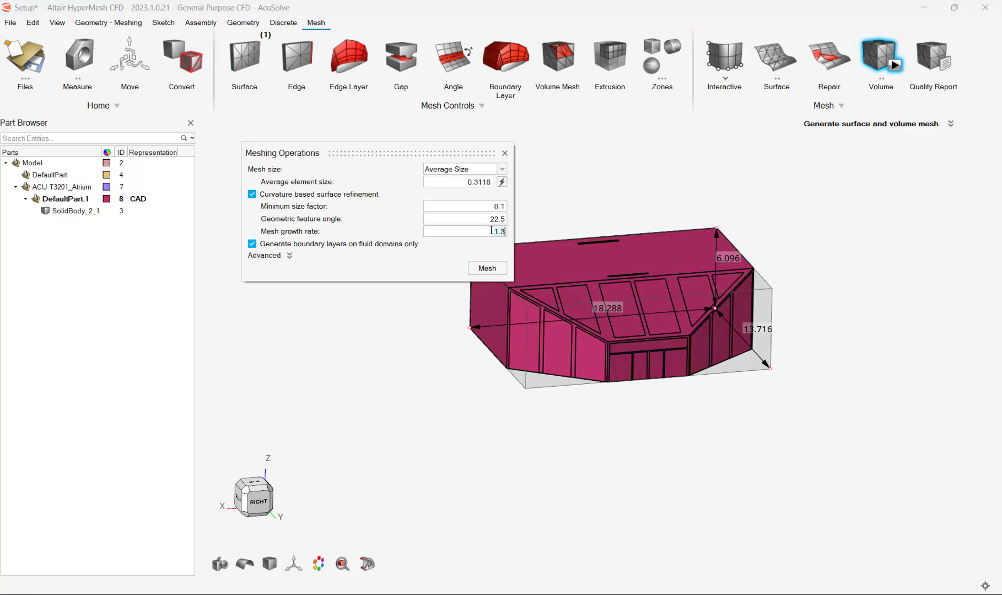
pyautogui.click(479, 268)
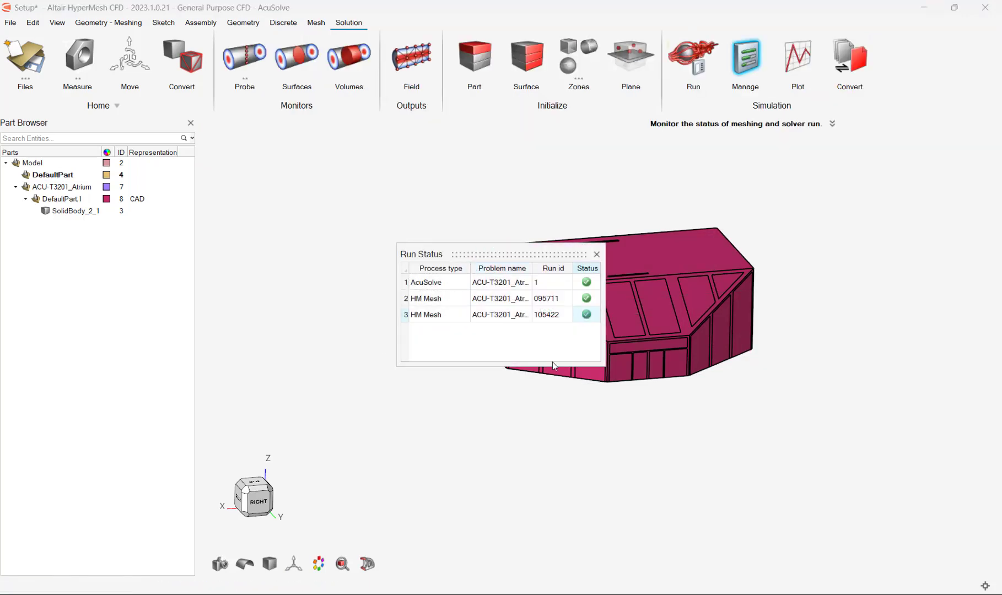
# Close Run Status and add a section cut to inspect the interior tetrahedral mesh
pyautogui.click(597, 254)
pyautogui.scroll(4, 669, 289)
pyautogui.moveTo(583, 279); pyautogui.dragTo(546, 301, button='middle')
pyautogui.click(370, 569)
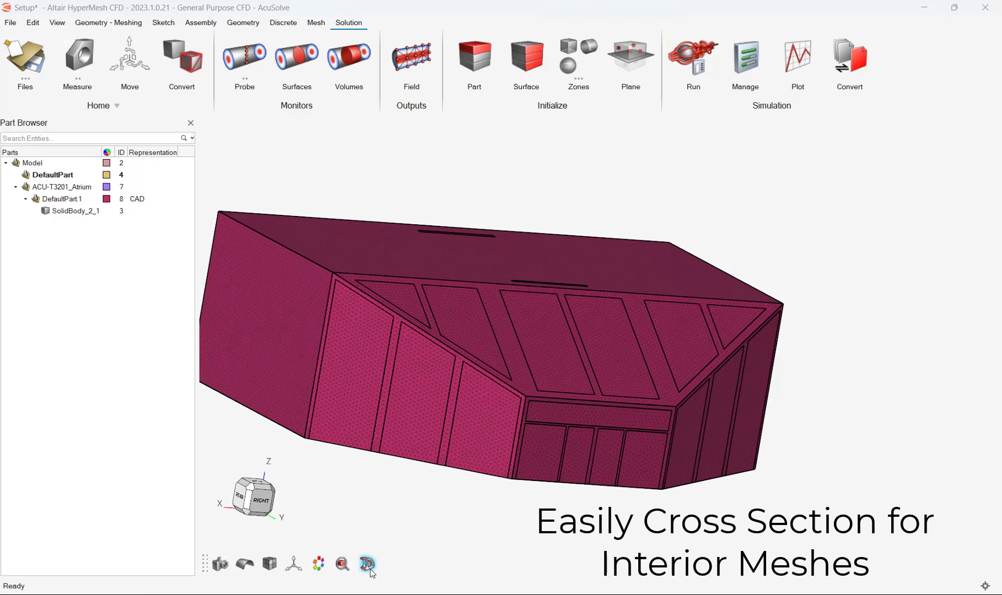
pyautogui.click(367, 563)
pyautogui.click(468, 496)
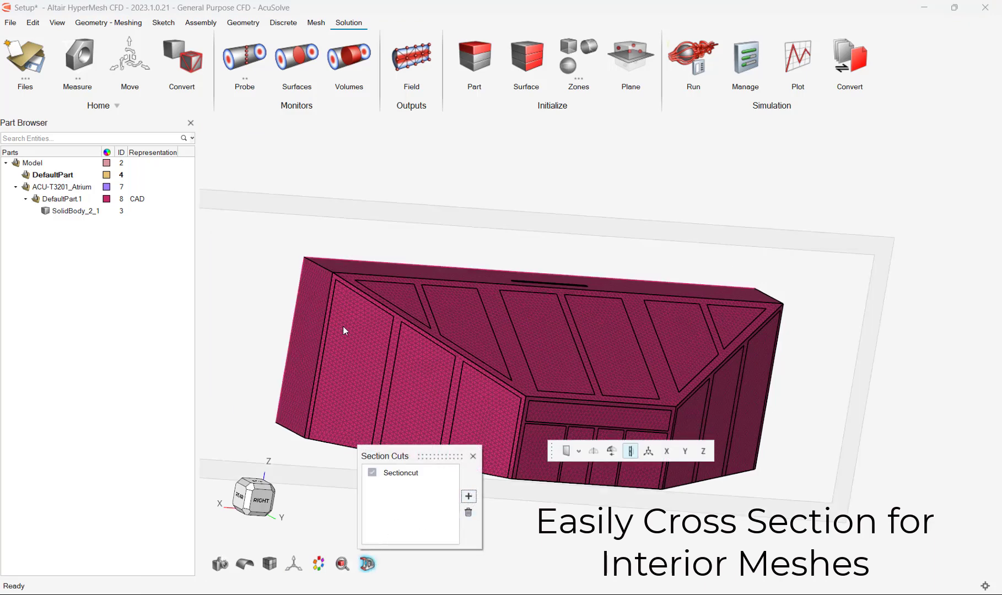
pyautogui.moveTo(343, 327); pyautogui.dragTo(521, 380, button='middle')
pyautogui.scroll(4, 257, 294)
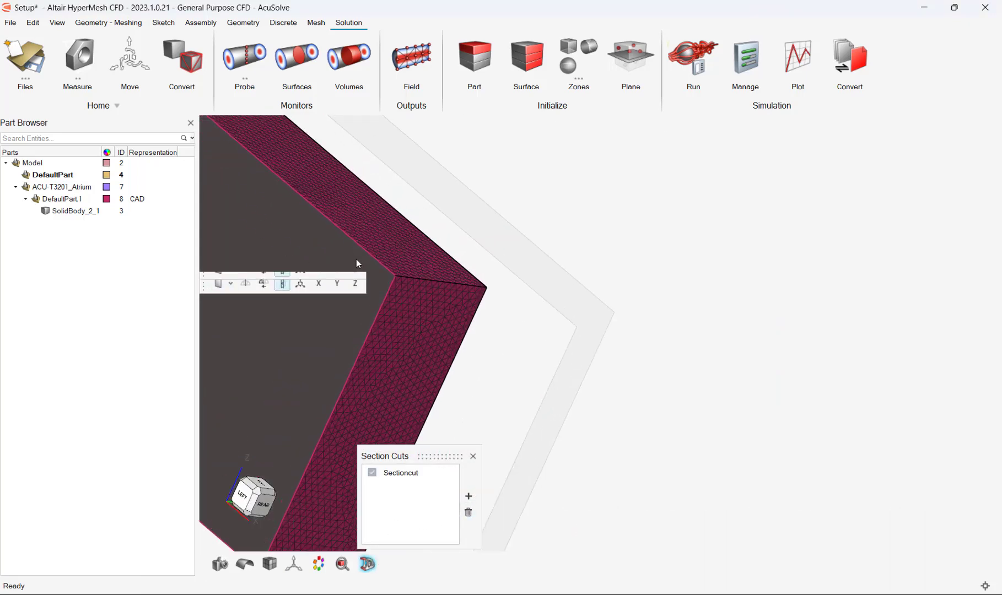
pyautogui.scroll(8, 402, 278)
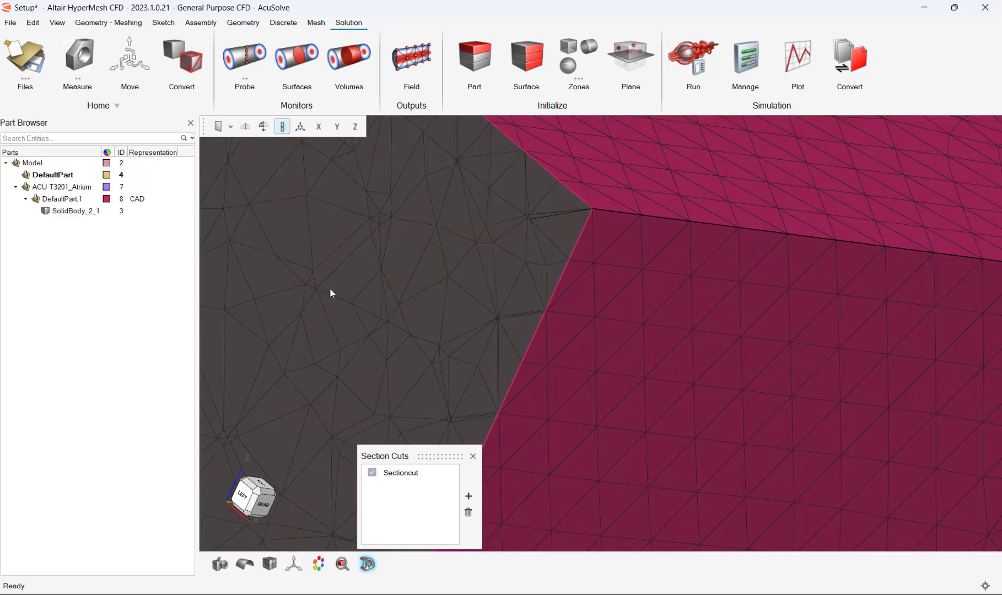
pyautogui.scroll(-5, 331, 292)
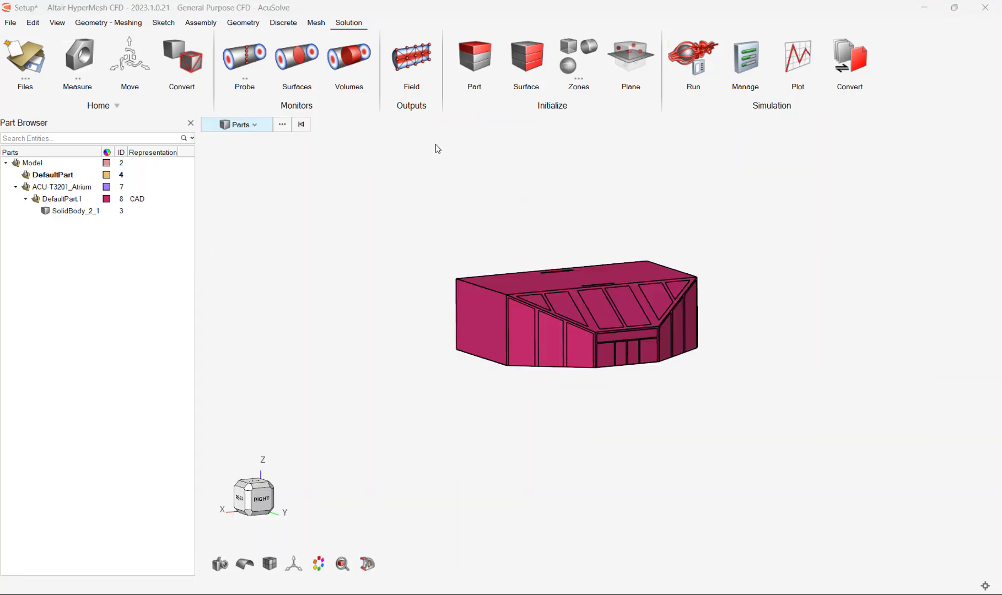
# Set AcuSolve parallel processing to Intel MPI and turn off Pre-compute flow
pyautogui.click(413, 60)
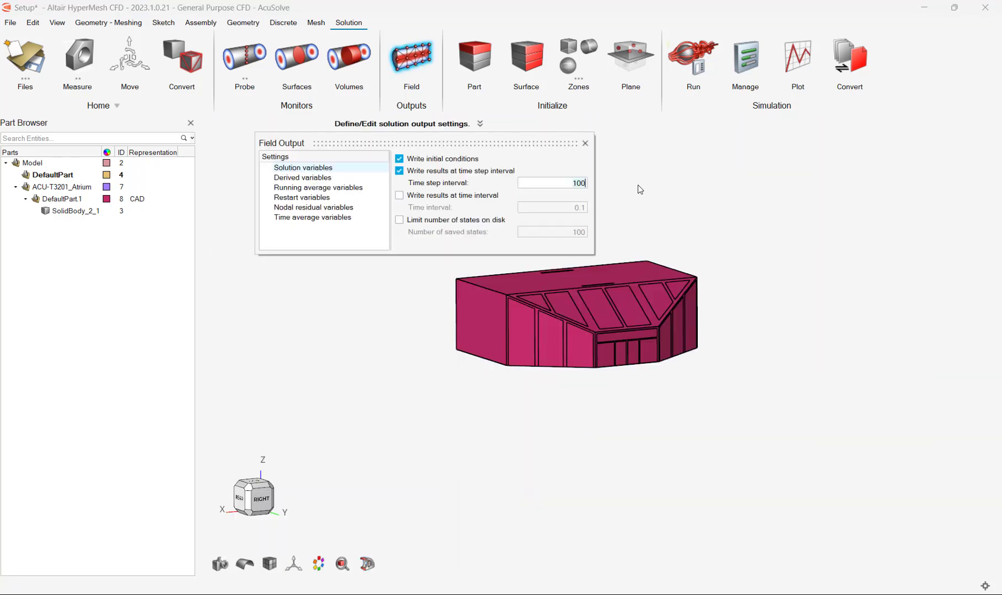
pyautogui.click(585, 143)
pyautogui.click(697, 73)
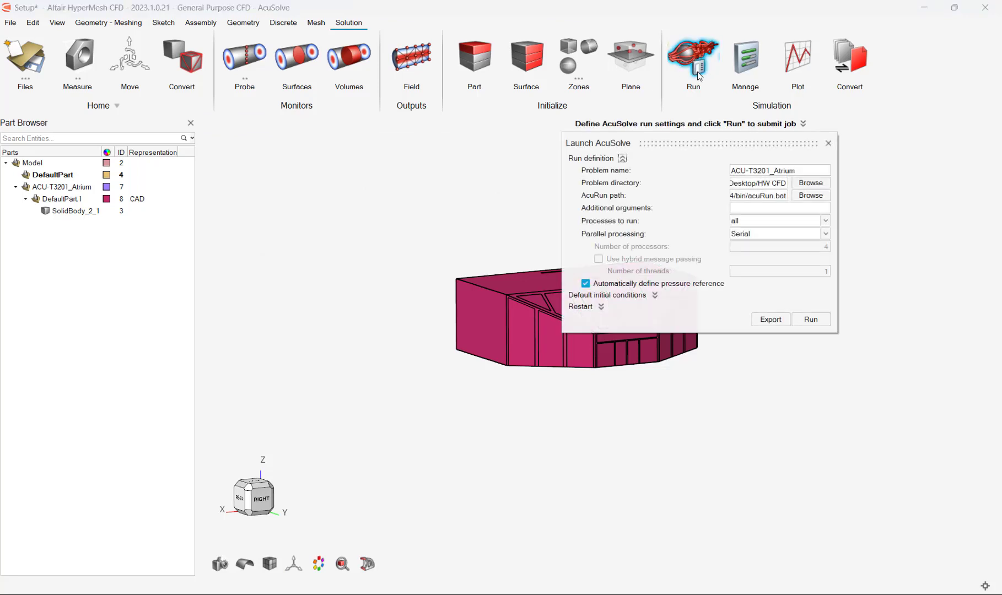
pyautogui.click(825, 235)
pyautogui.click(812, 252)
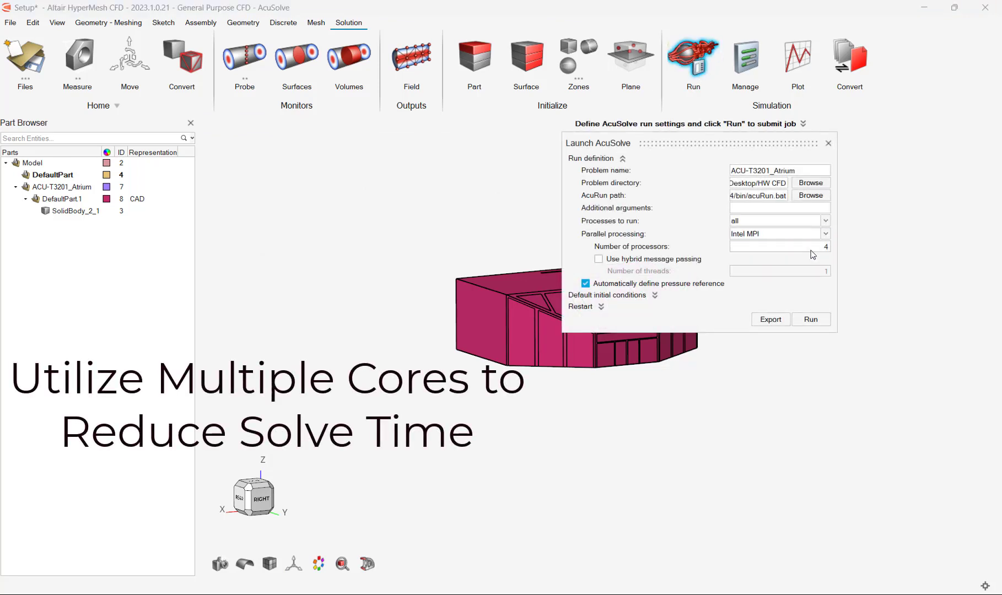
pyautogui.click(655, 295)
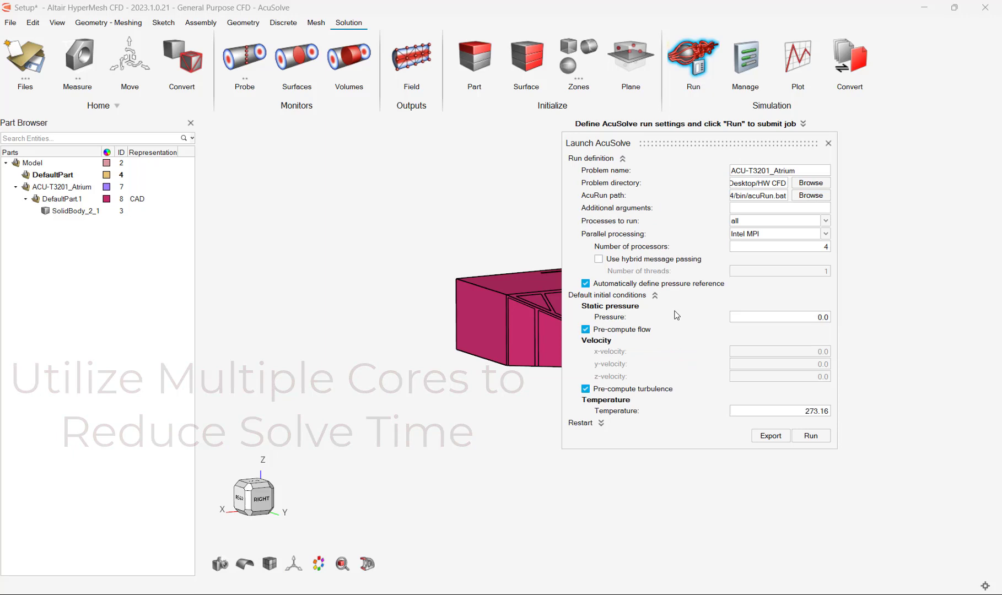
pyautogui.click(600, 330)
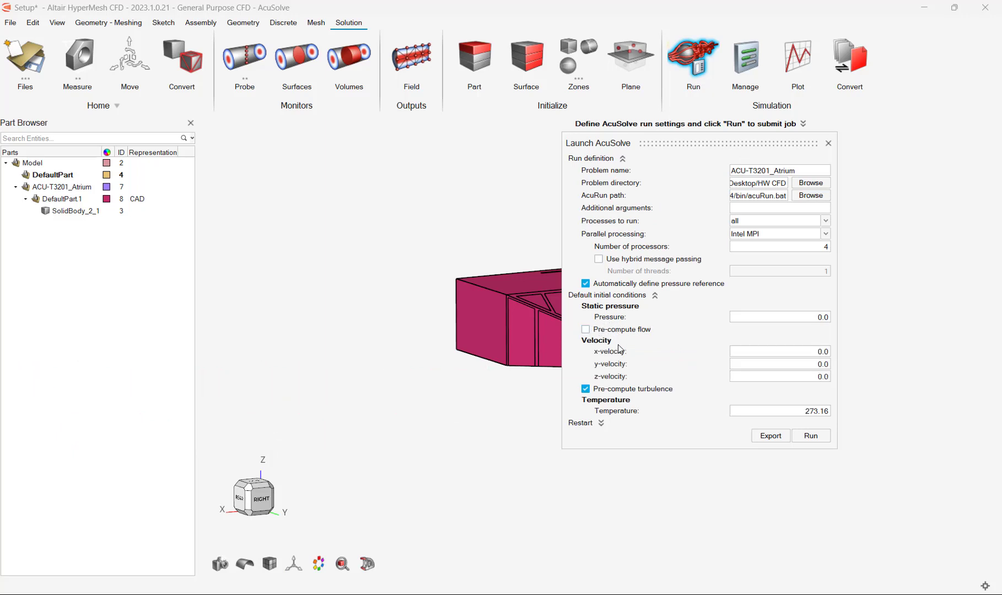
# Set the initial temperature to 288.15, submit the solve, and view its log file
pyautogui.click(808, 409)
pyautogui.write('2')
pyautogui.click(810, 435)
pyautogui.rightClick(586, 298)
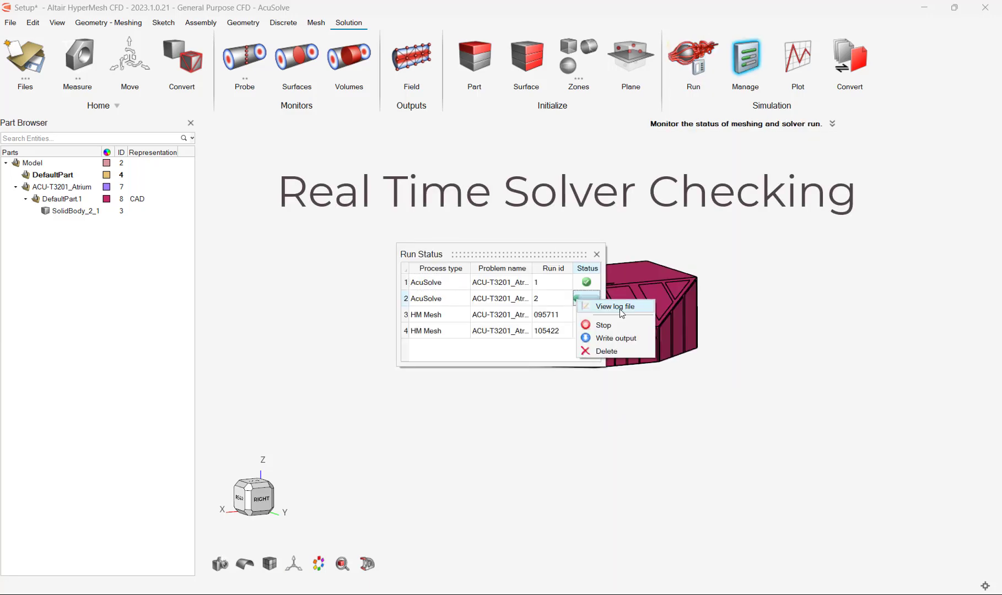
pyautogui.click(615, 306)
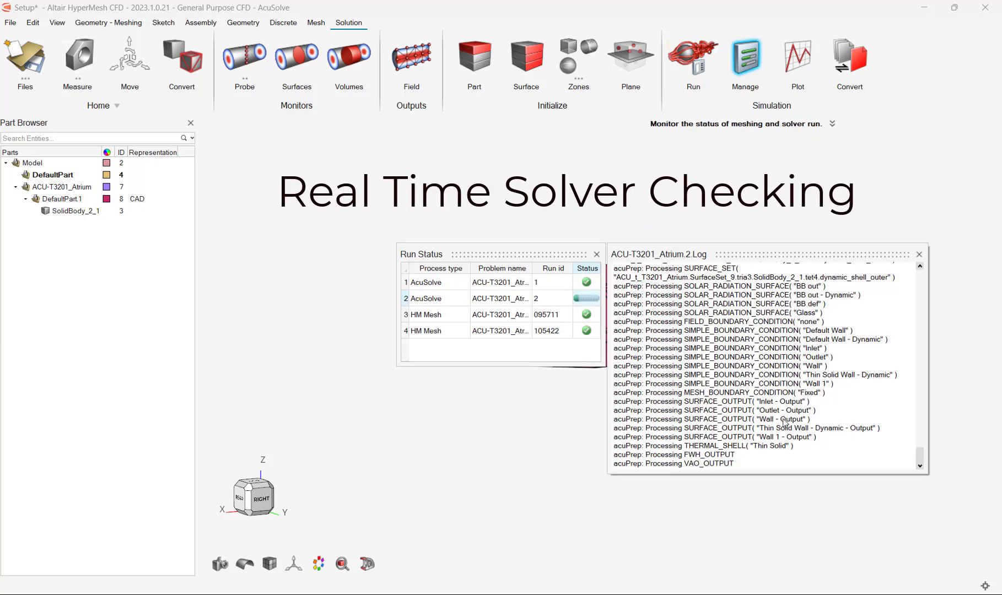
# In Post Processing, create Boundary Group 7 and open its display settings
pyautogui.click(118, 25)
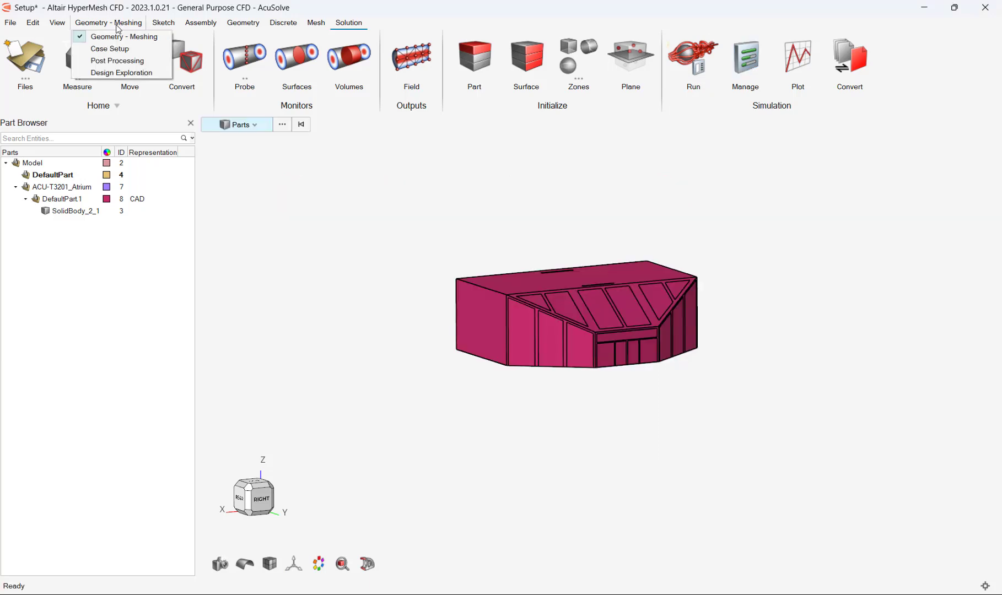
pyautogui.click(117, 61)
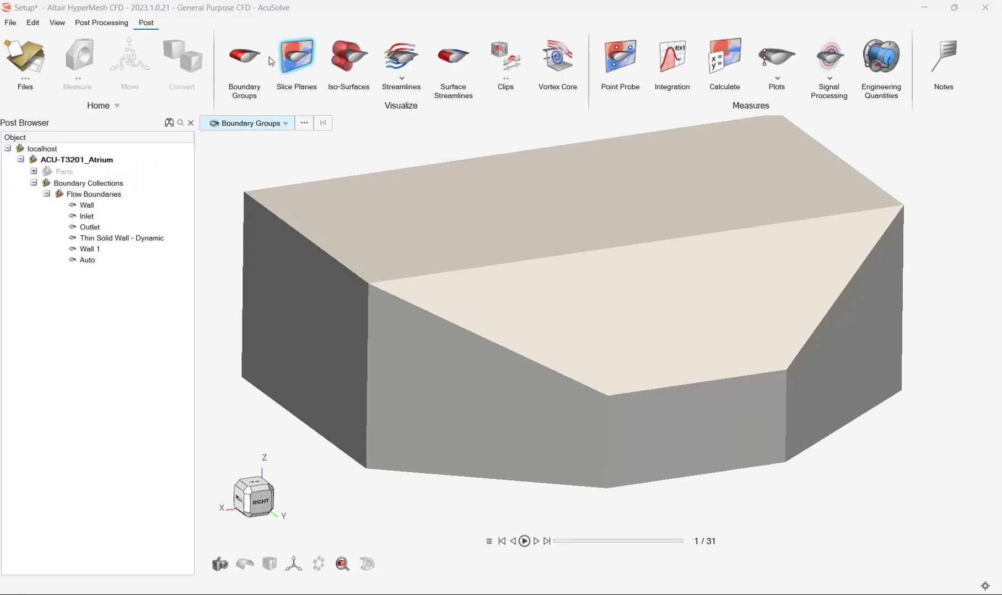
pyautogui.click(244, 57)
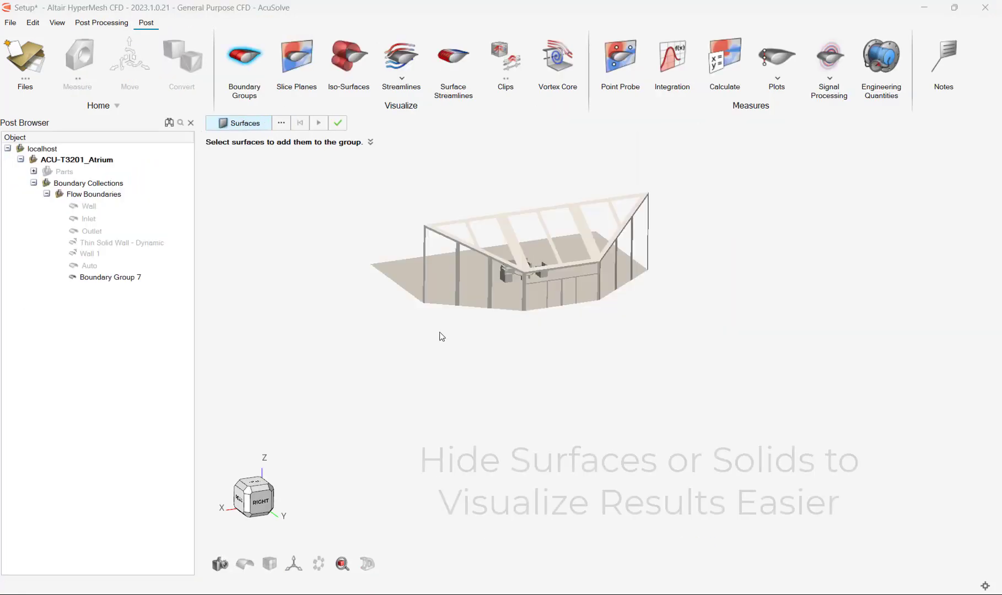
pyautogui.click(110, 277)
pyautogui.rightClick(119, 279)
pyautogui.click(141, 287)
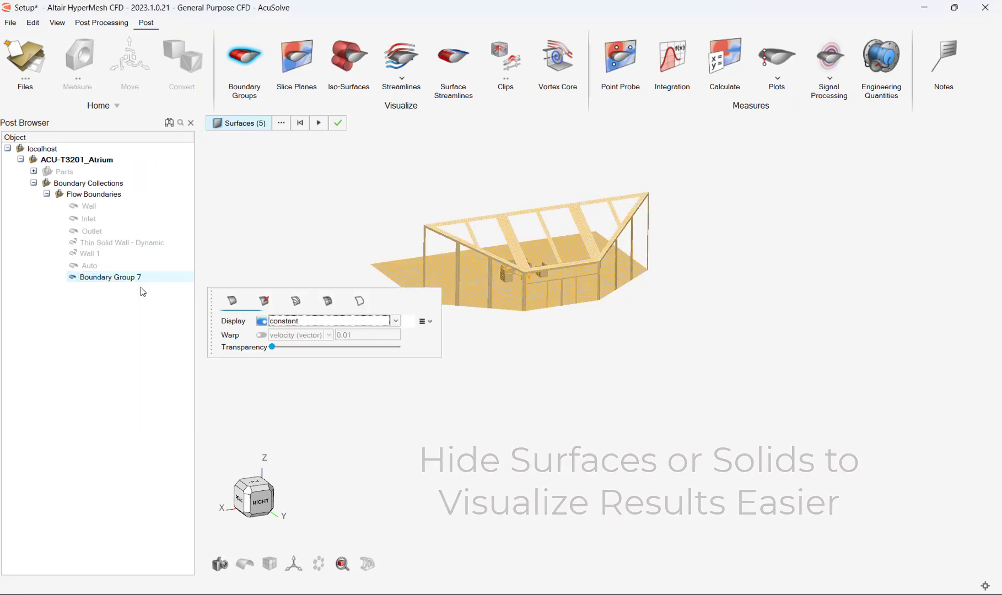
# Colour Boundary Group 7 by temperature with a different colormap and a visible legend
pyautogui.click(331, 321)
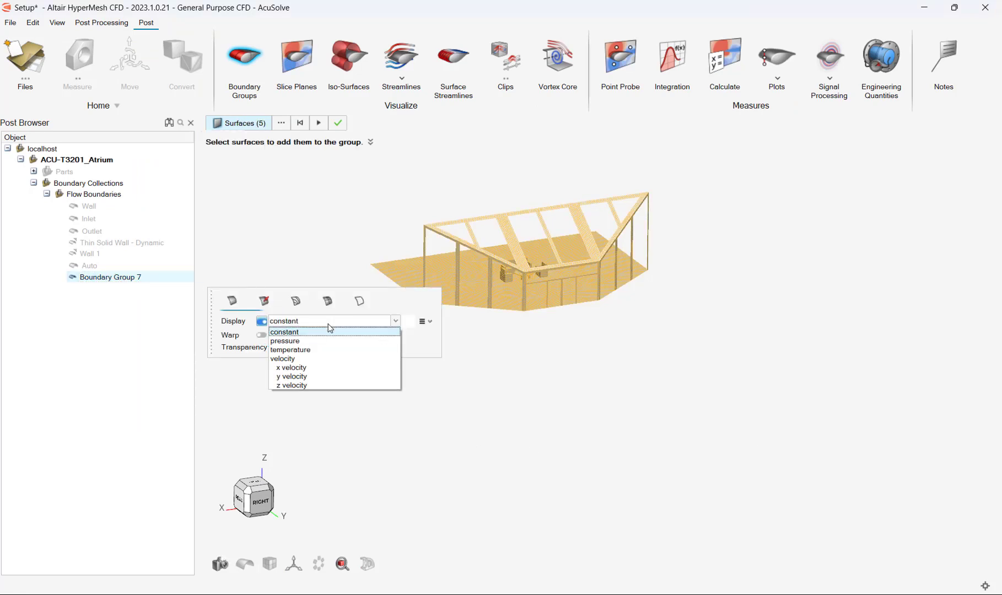
pyautogui.click(326, 350)
pyautogui.click(425, 347)
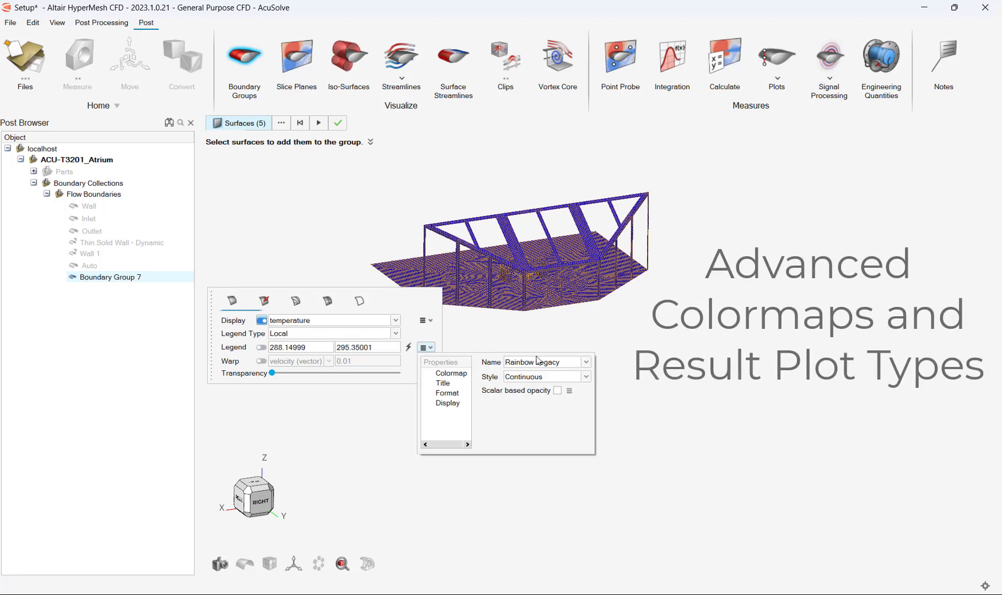
pyautogui.click(551, 362)
pyautogui.click(562, 439)
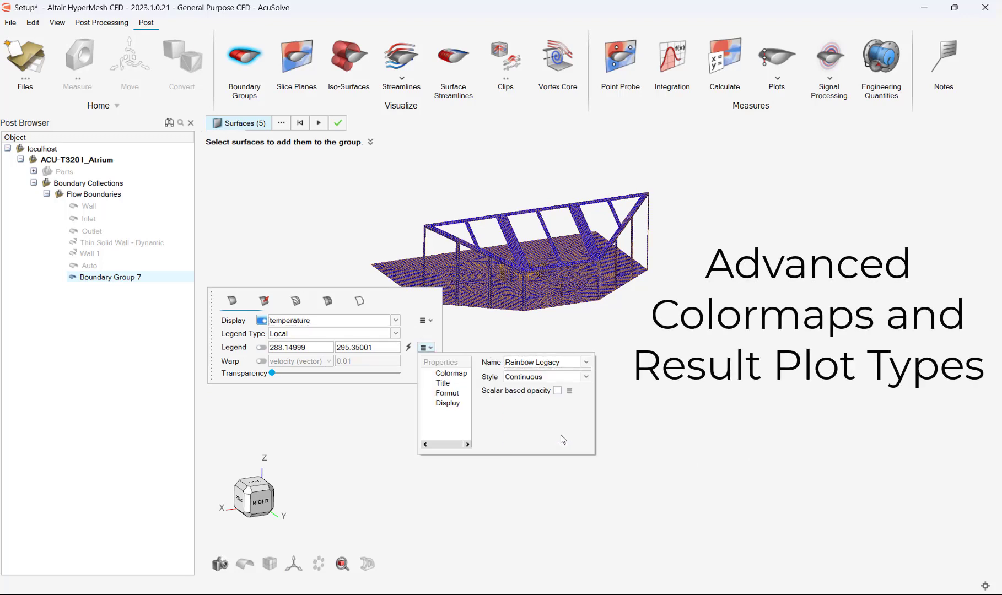
pyautogui.click(261, 347)
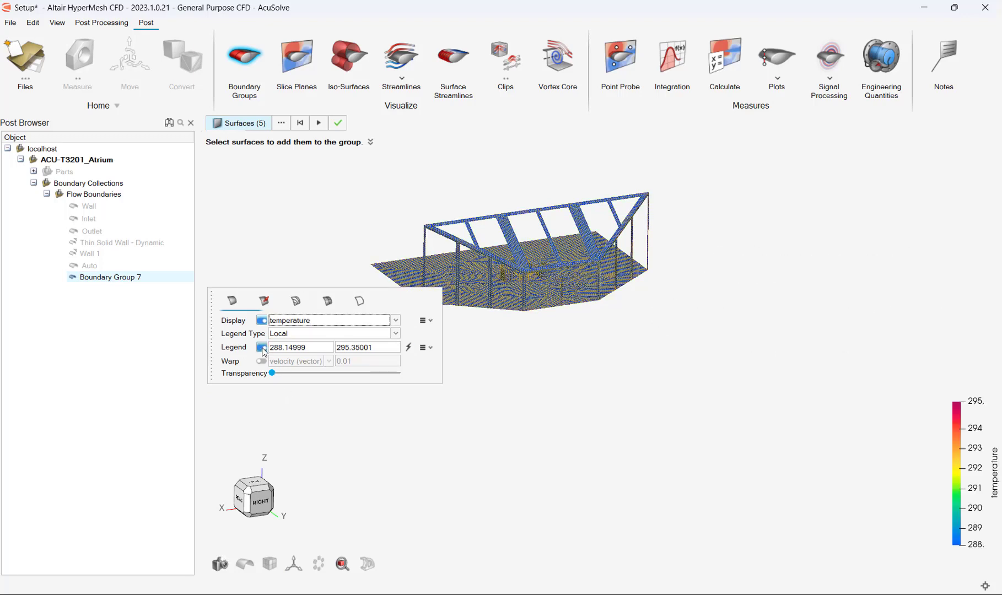
pyautogui.click(338, 122)
# Play the temperature animation and jump to frame 16
pyautogui.scroll(5, 529, 351)
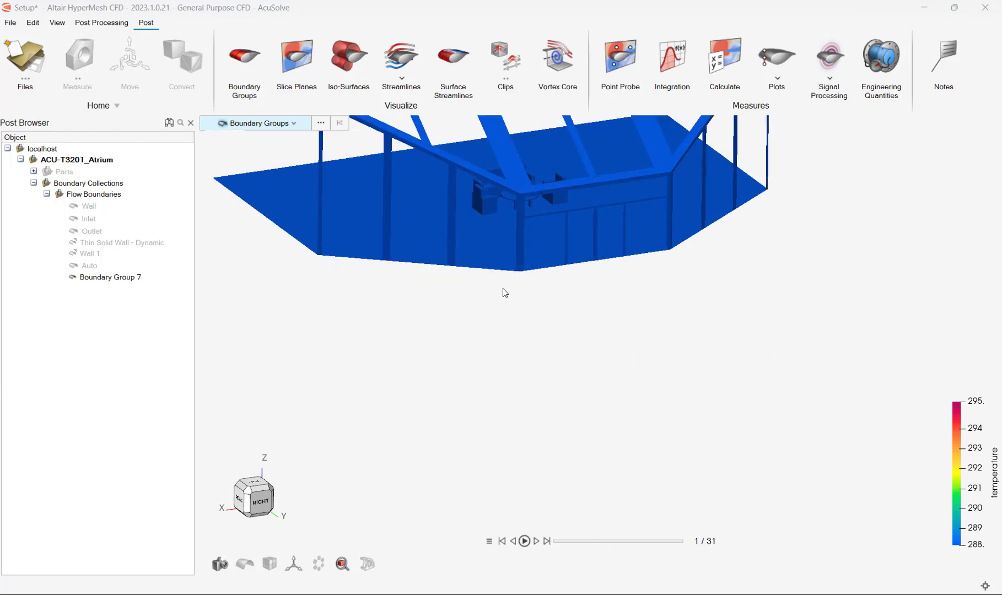
pyautogui.moveTo(601, 370); pyautogui.dragTo(658, 452, button='right')
pyautogui.click(524, 541)
pyautogui.moveTo(561, 541); pyautogui.dragTo(535, 545)
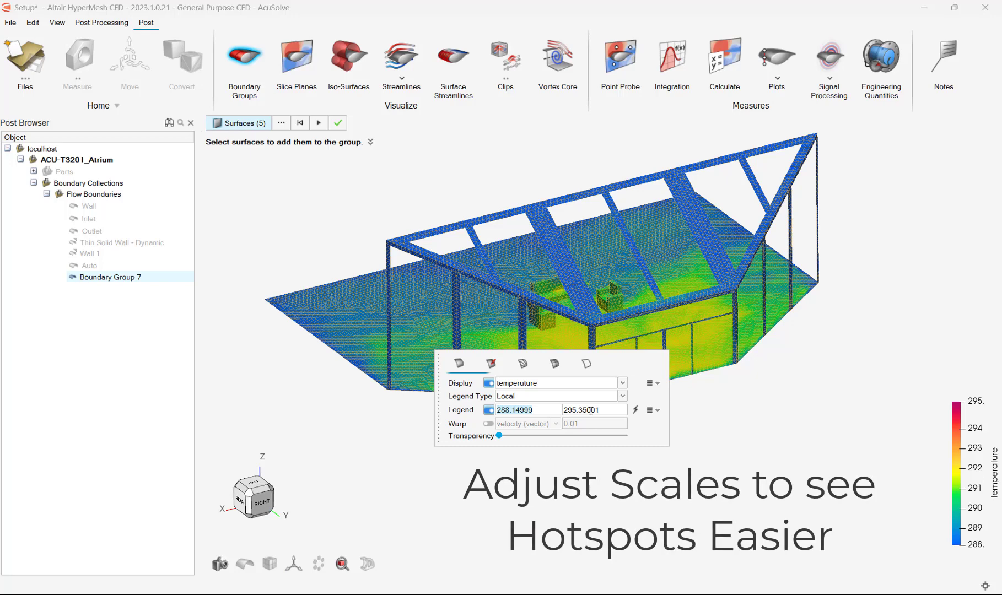
# Lower the temperature legend maximum to 292 and replay the animation
pyautogui.click(591, 411)
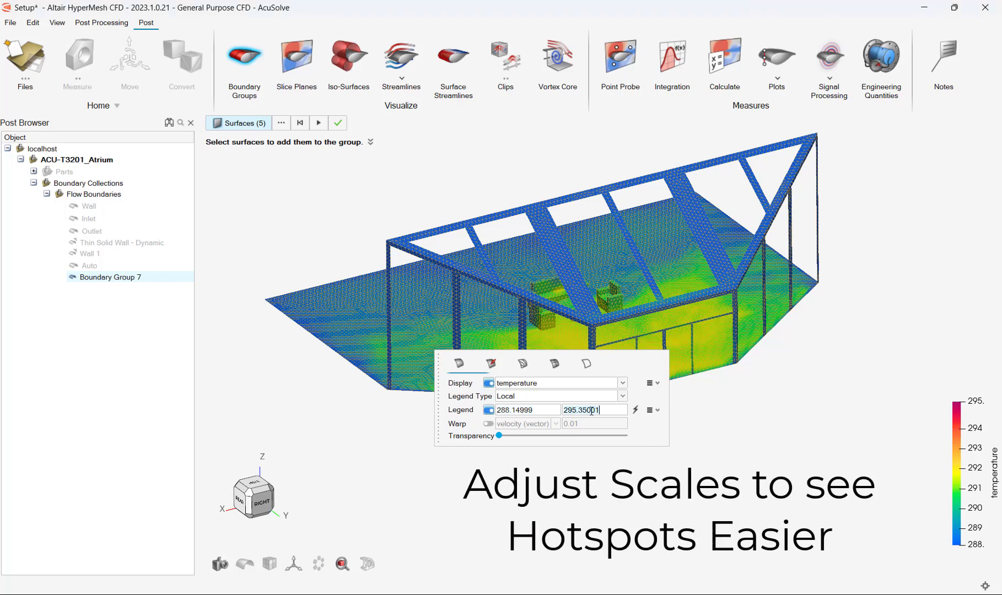
pyautogui.write('292')
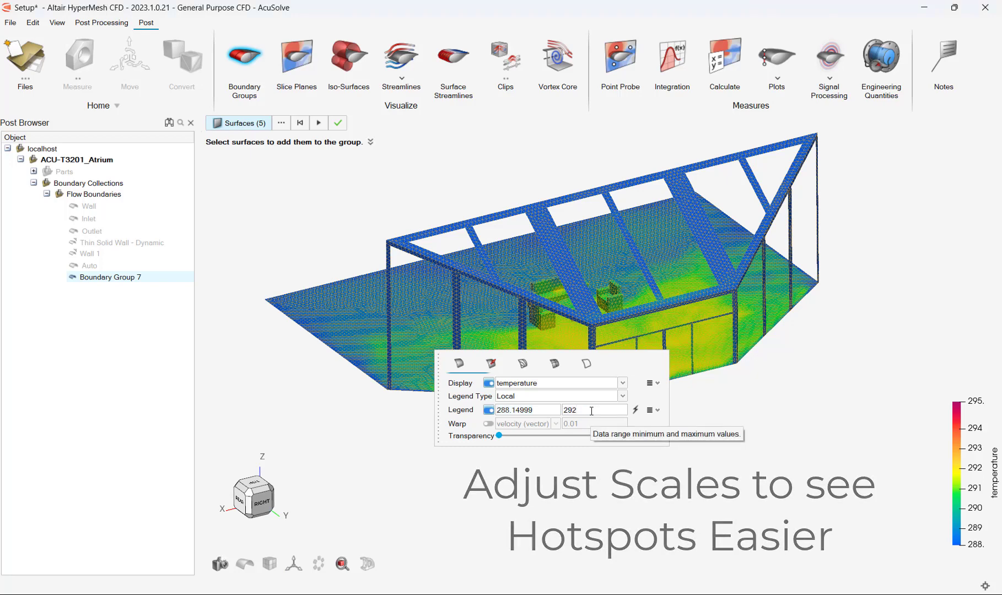
pyautogui.click(338, 123)
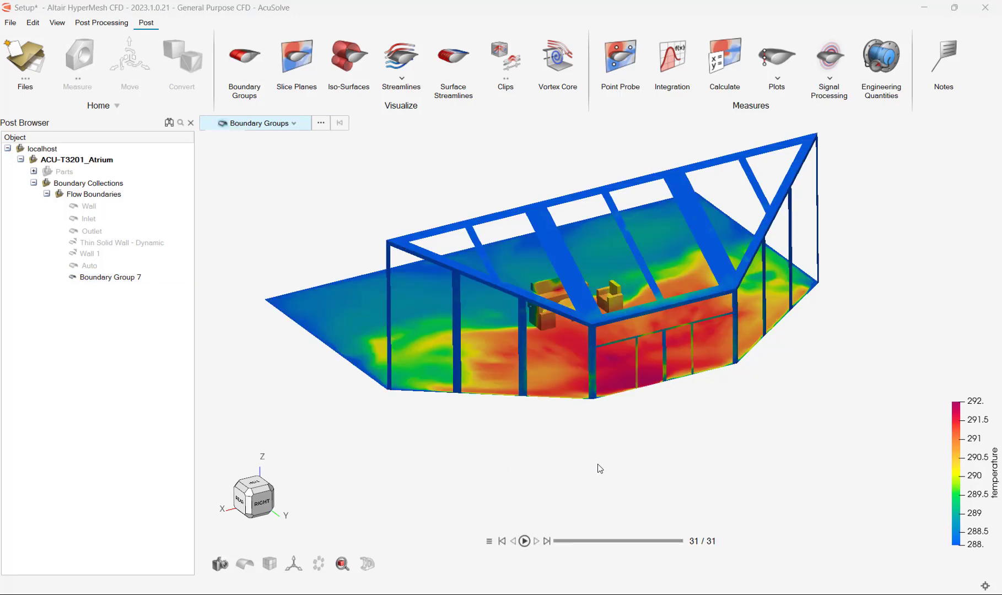
pyautogui.click(525, 541)
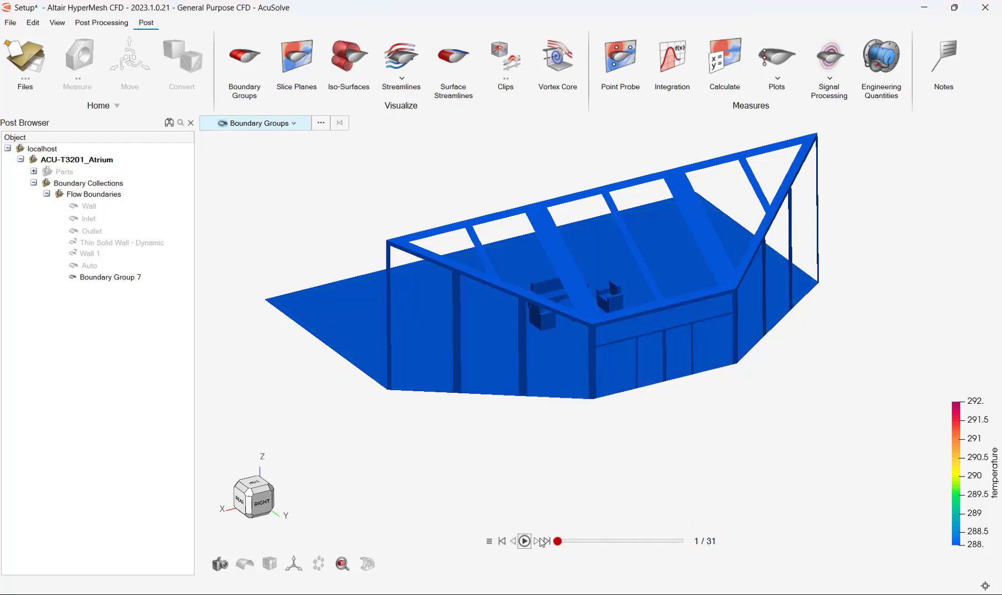